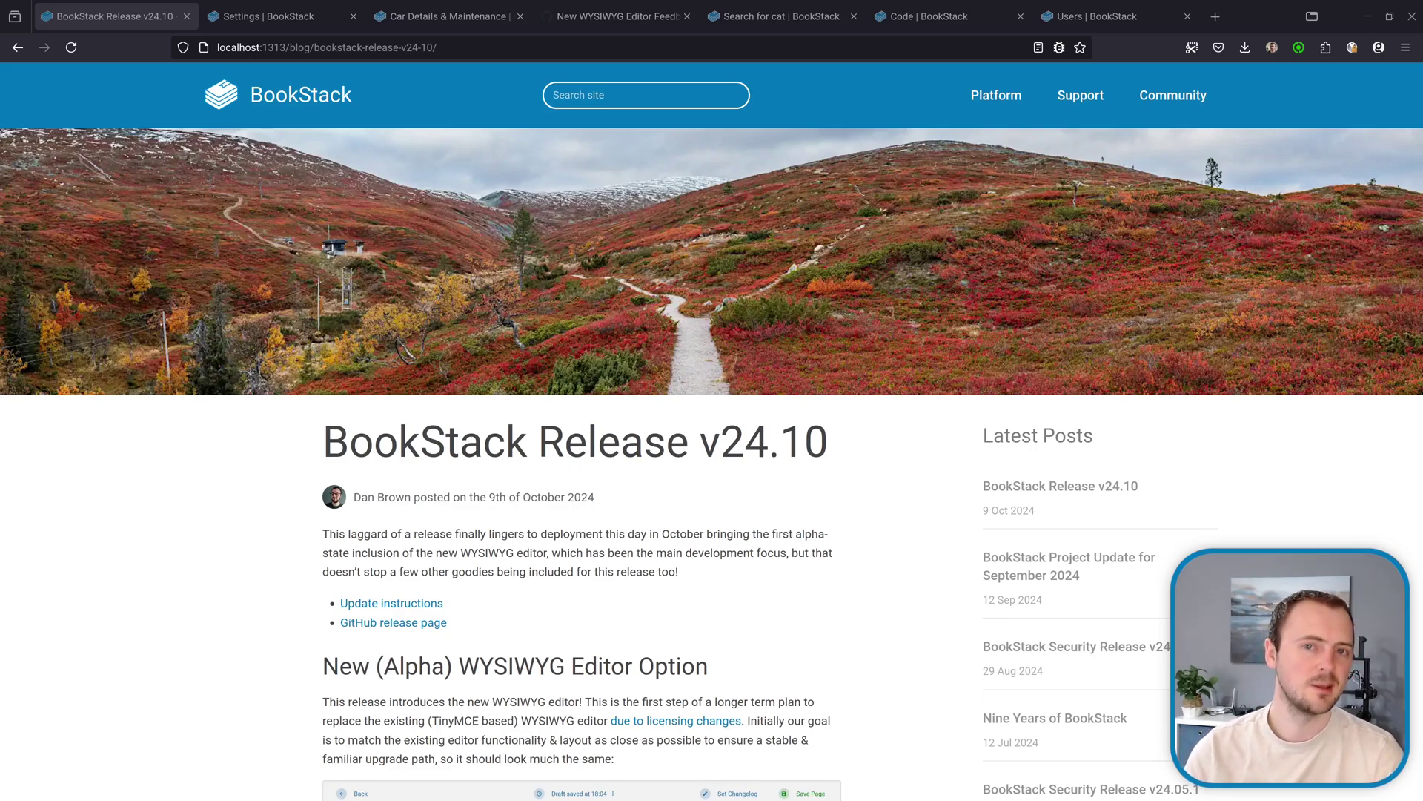
# Step: Switch from the v24.10 release post to BookStack's Customization settings tab
pyautogui.hotkey('ctrl', 'Tab')
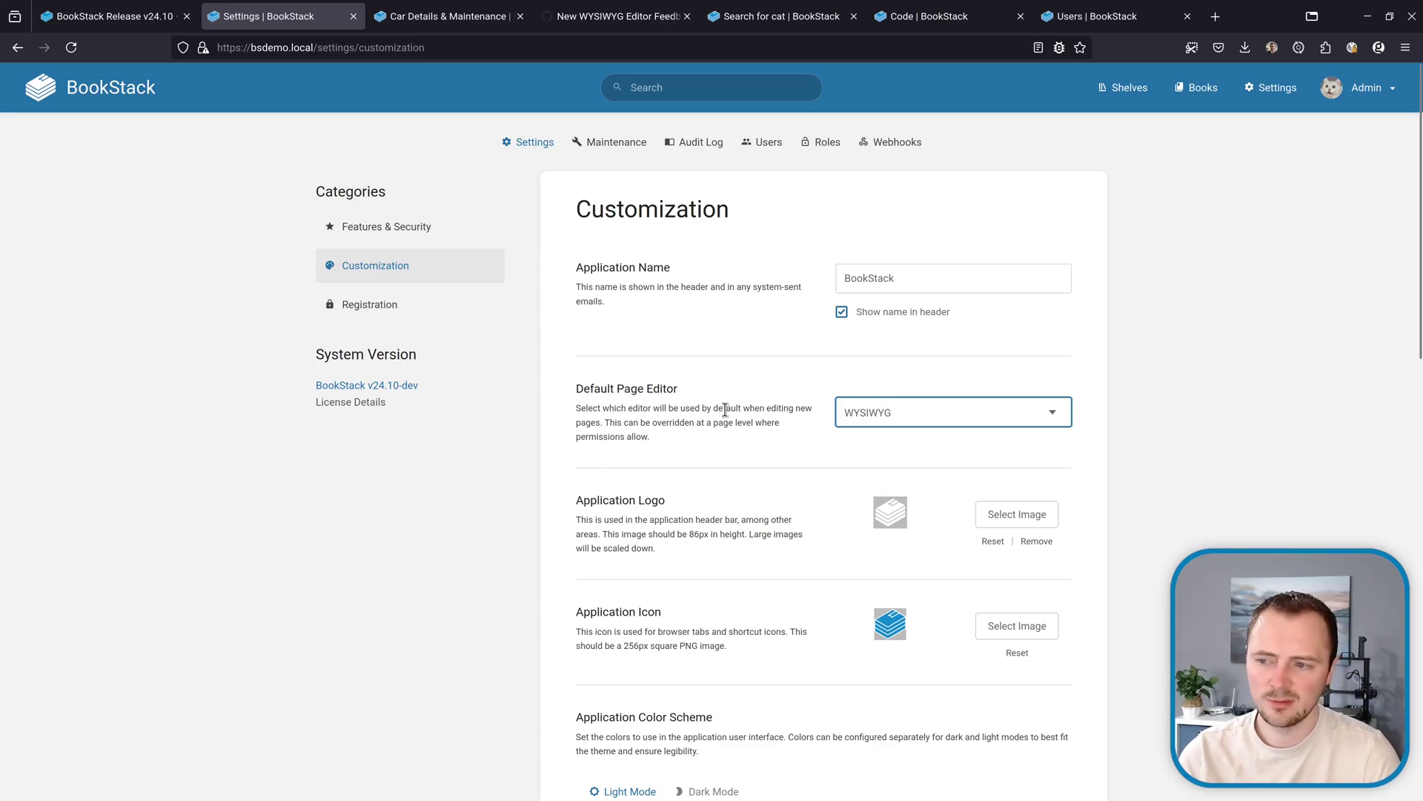
# Step: Review the Default Page Editor choices, then switch to the Car Details & Maintenance page
pyautogui.click(862, 422)
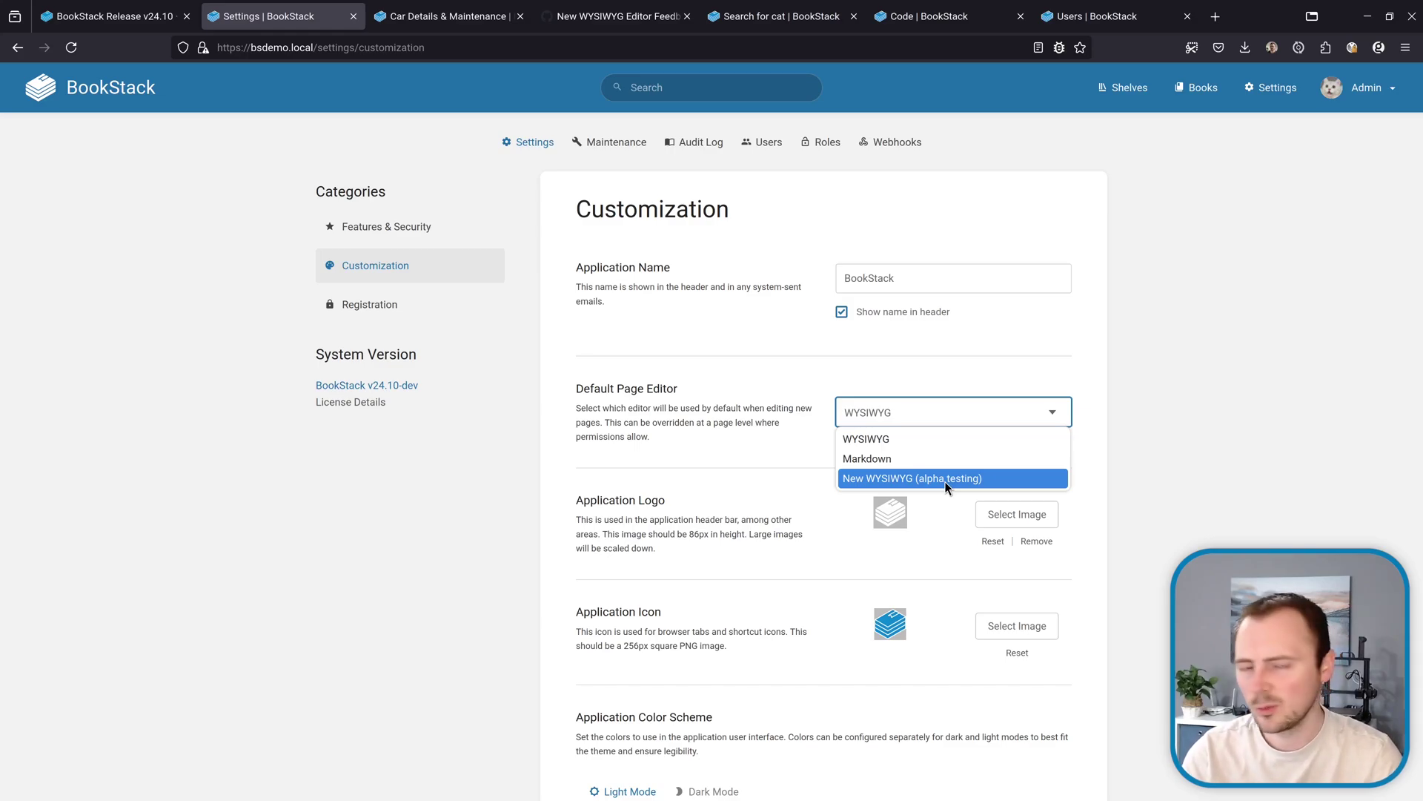
pyautogui.hotkey('ctrl', 'Tab')
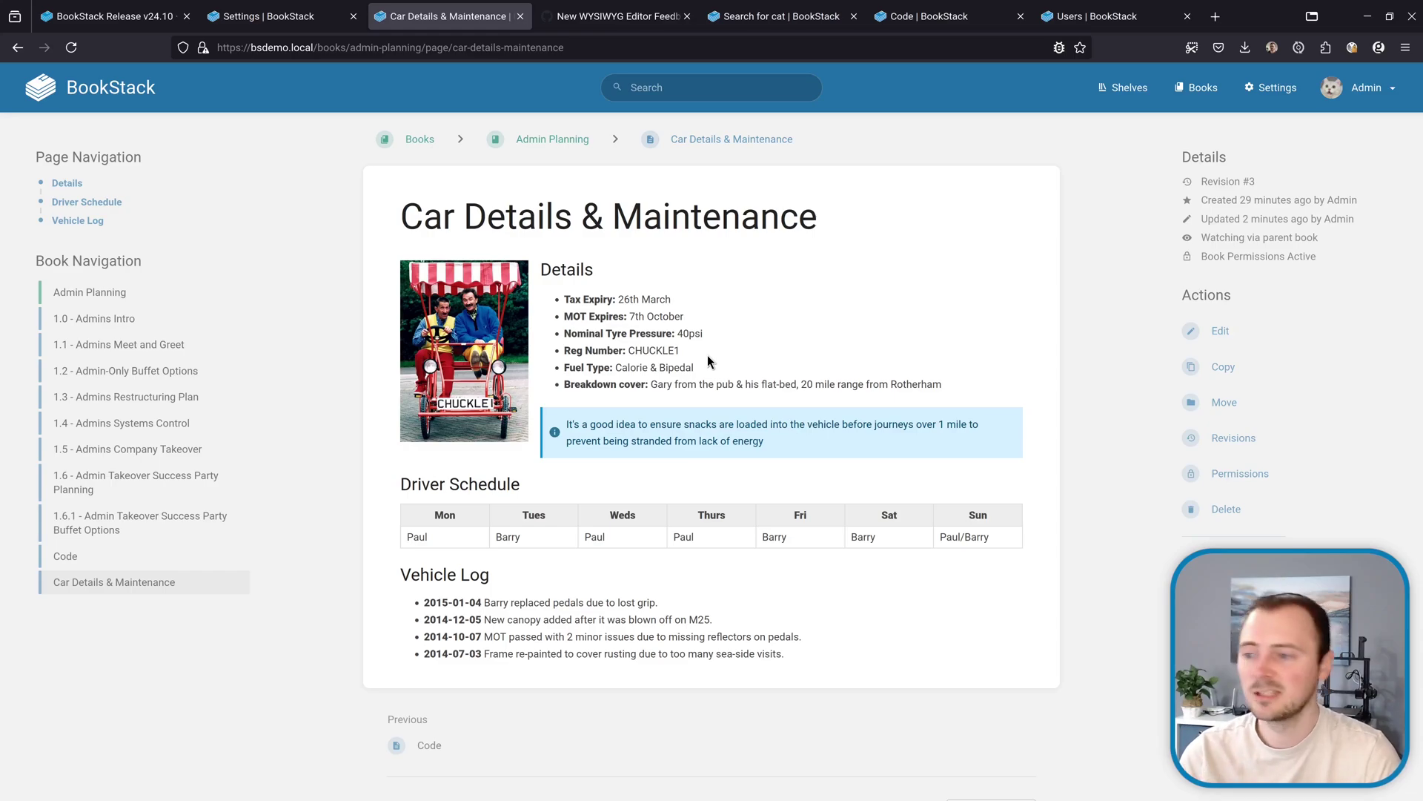
# Step: Edit the Car Details & Maintenance page and switch it to the new alpha WYSIWYG editor
pyautogui.click(1223, 331)
pyautogui.click(724, 142)
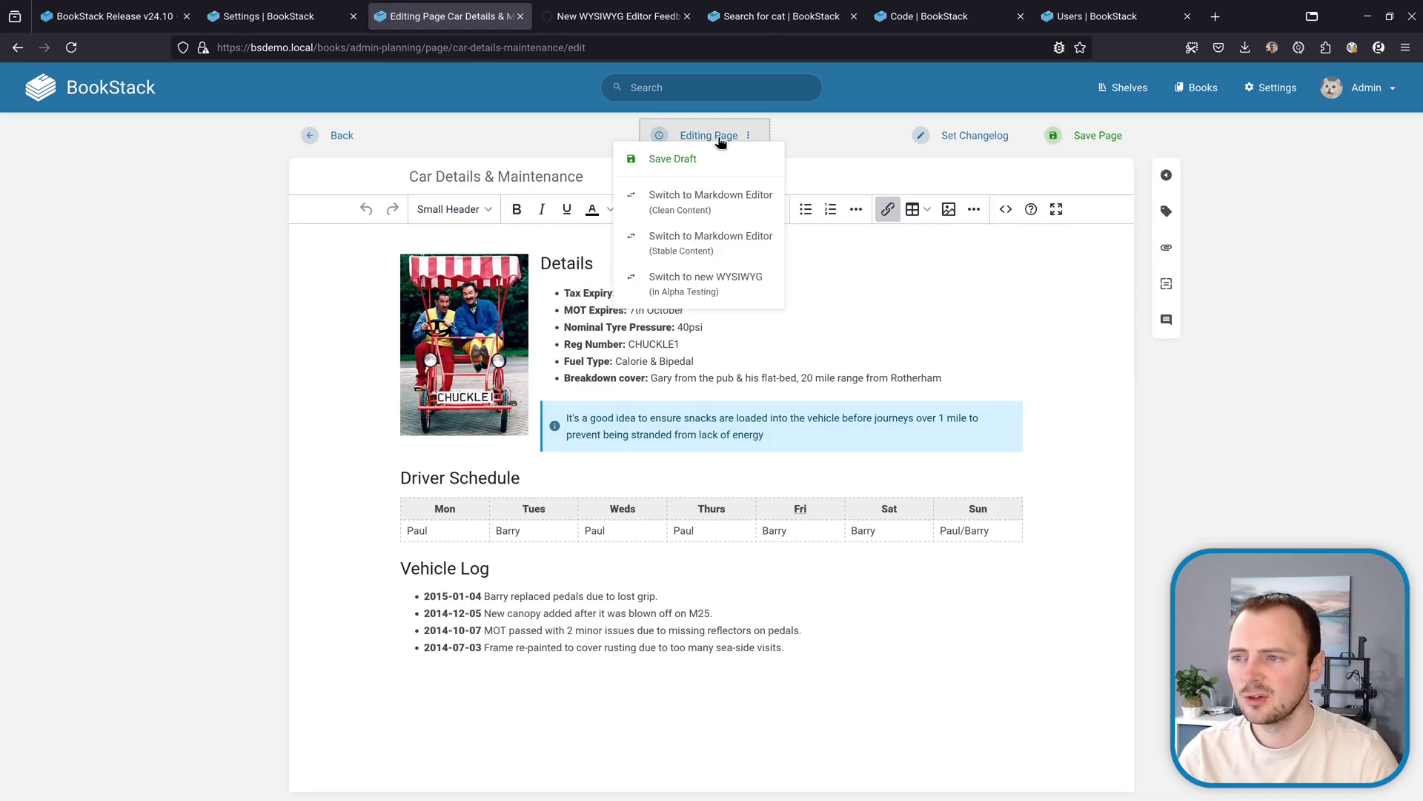
pyautogui.click(698, 288)
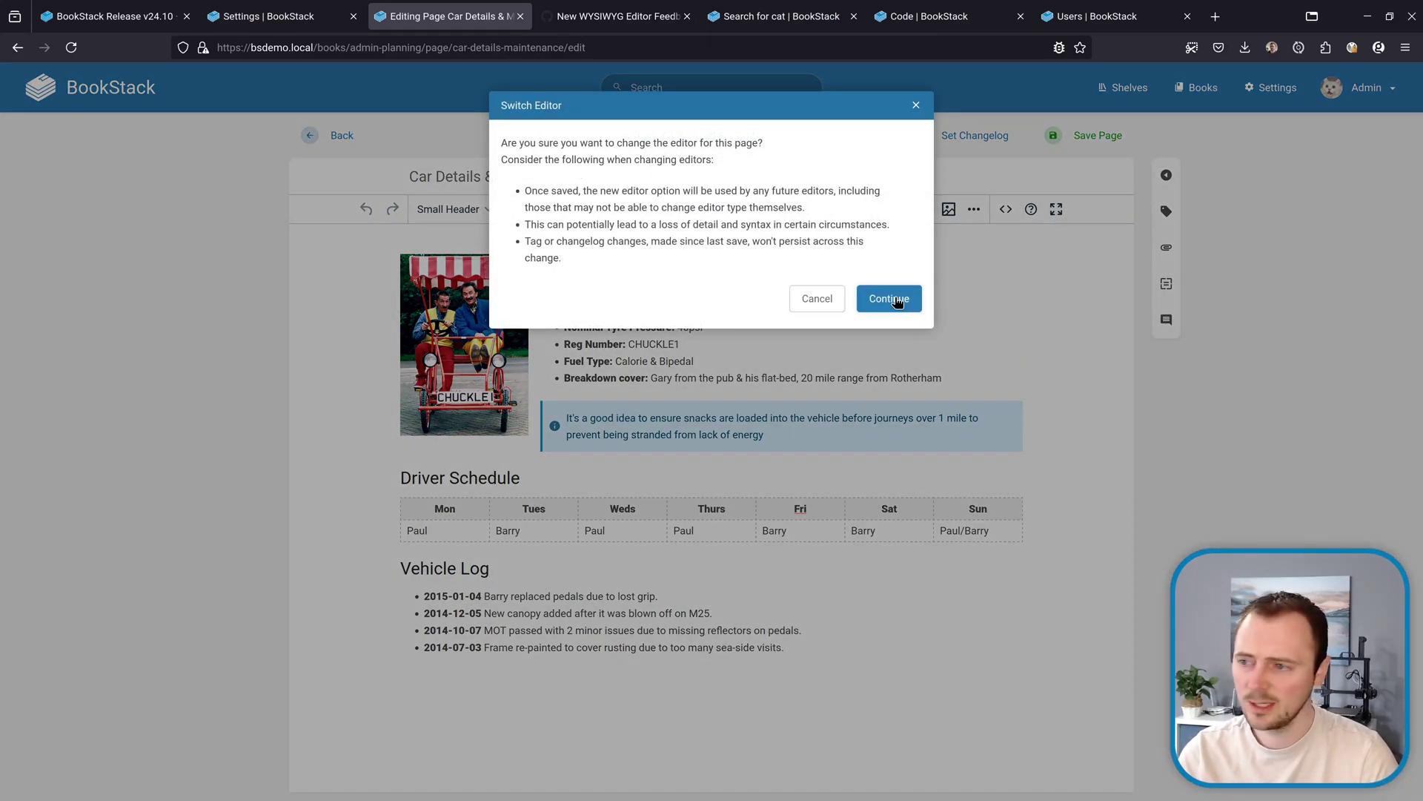
pyautogui.click(895, 300)
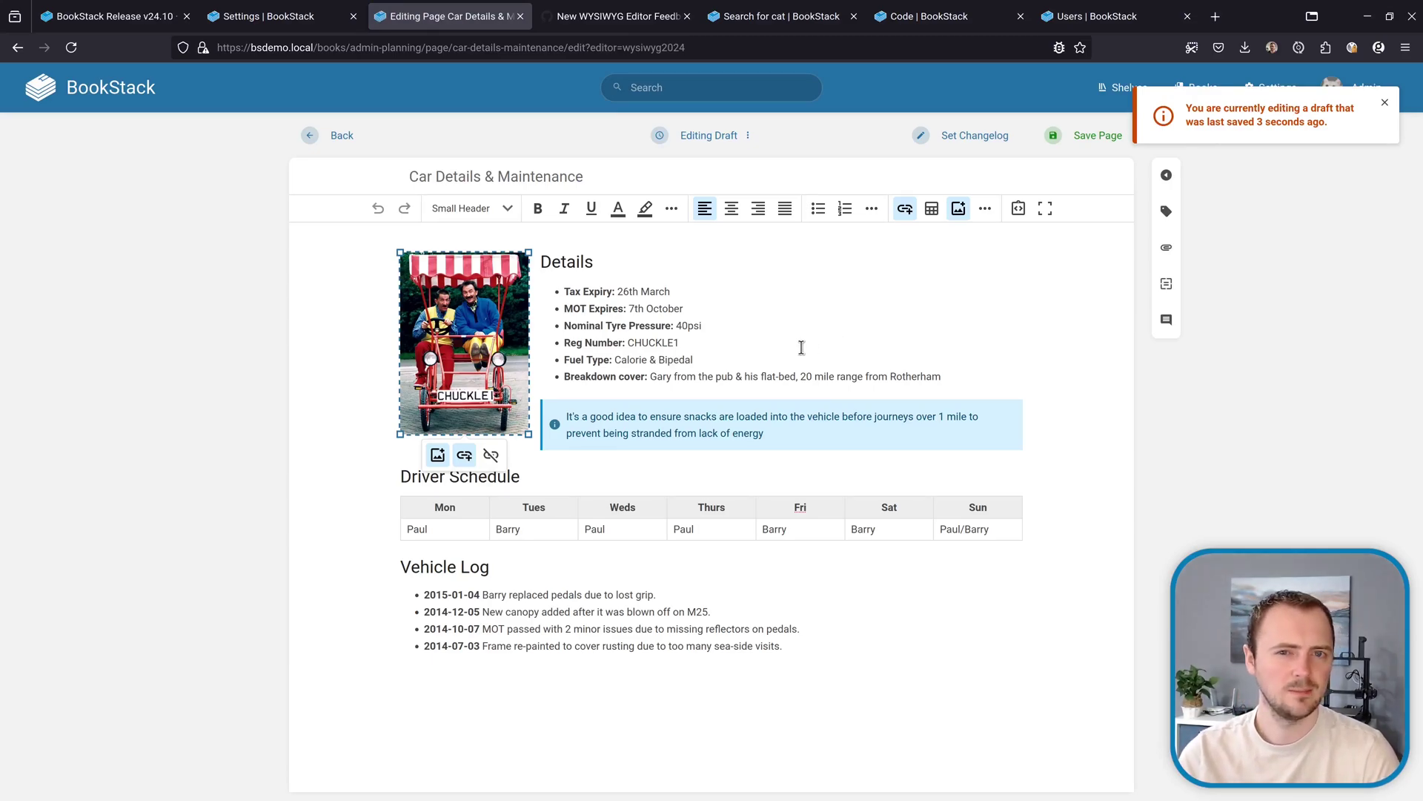
# Step: Try the new editor by placing the caret after CHUCKLE1 and selecting the car image, then switch to the Lexical tab
pyautogui.click(743, 349)
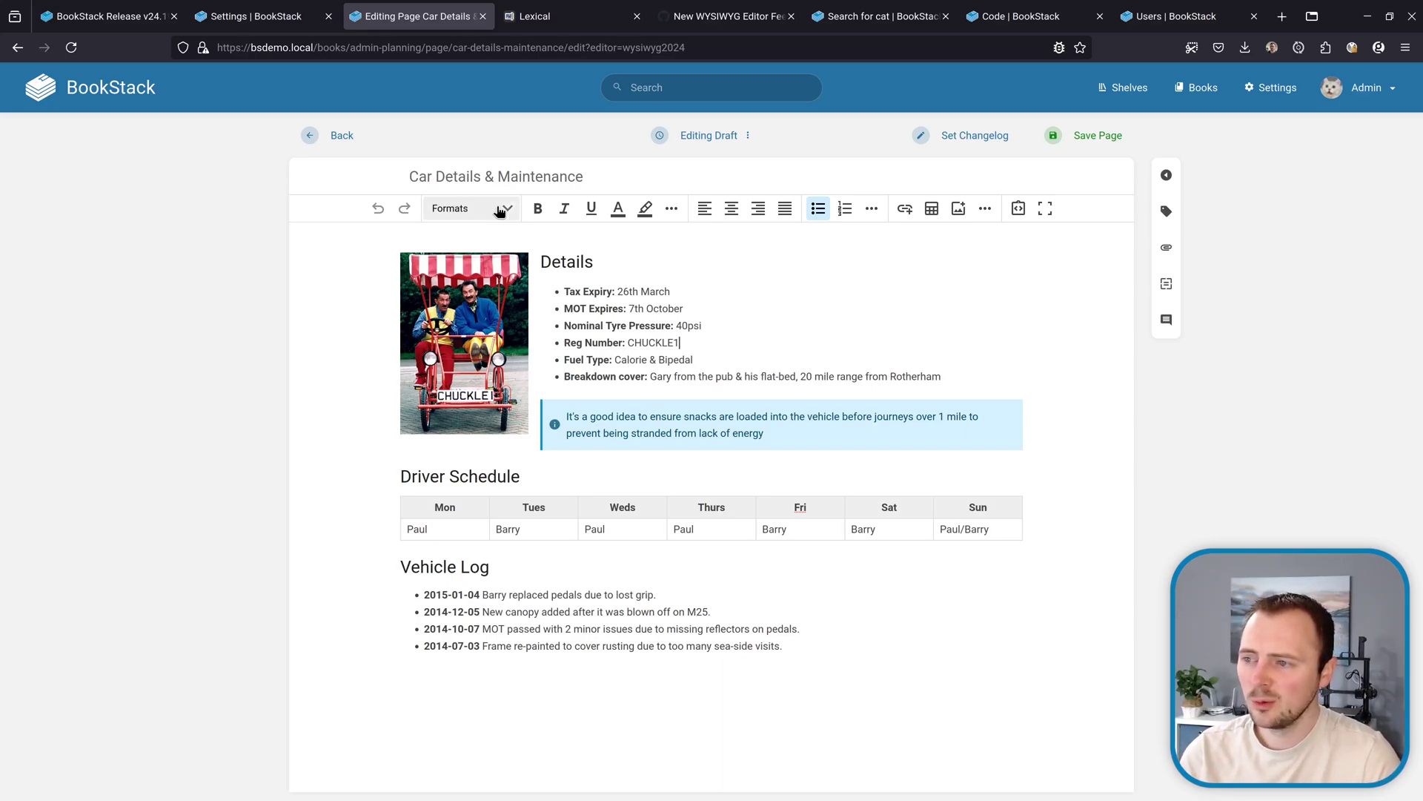
pyautogui.click(483, 317)
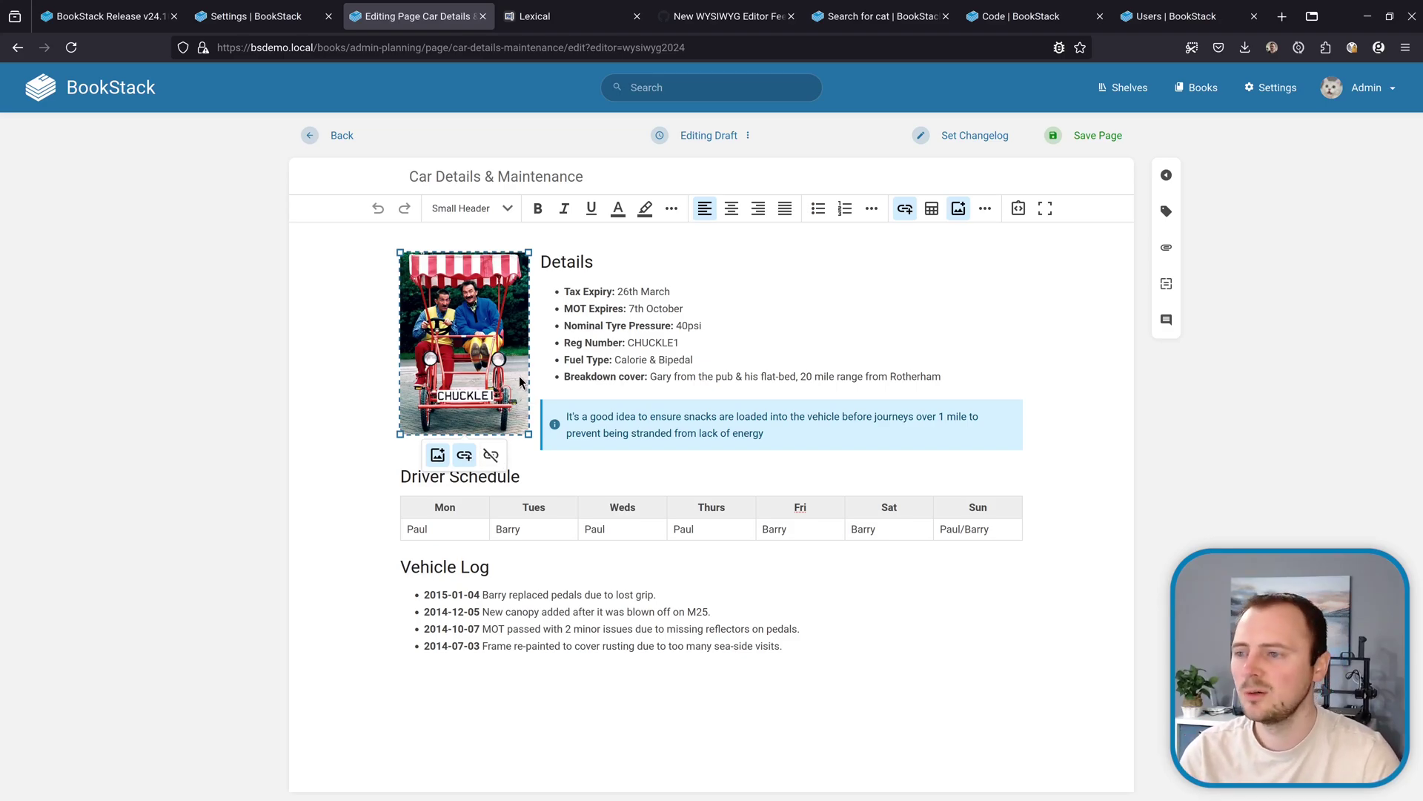
pyautogui.hotkey('ctrl', 'Tab')
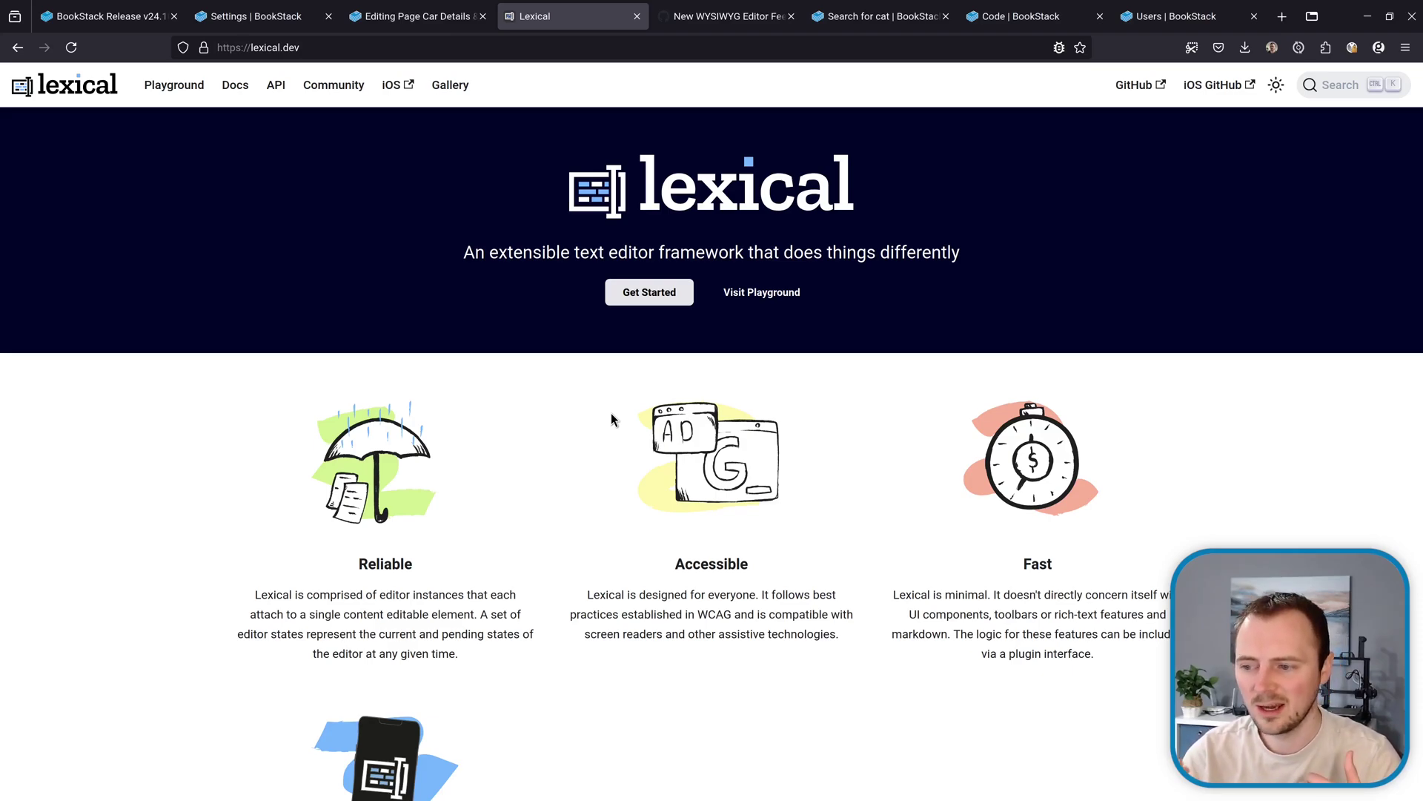
# Step: Go back from lexical.dev to the Car Details & Maintenance draft in BookStack
pyautogui.hotkey('ctrl', 'shift', 'Tab')
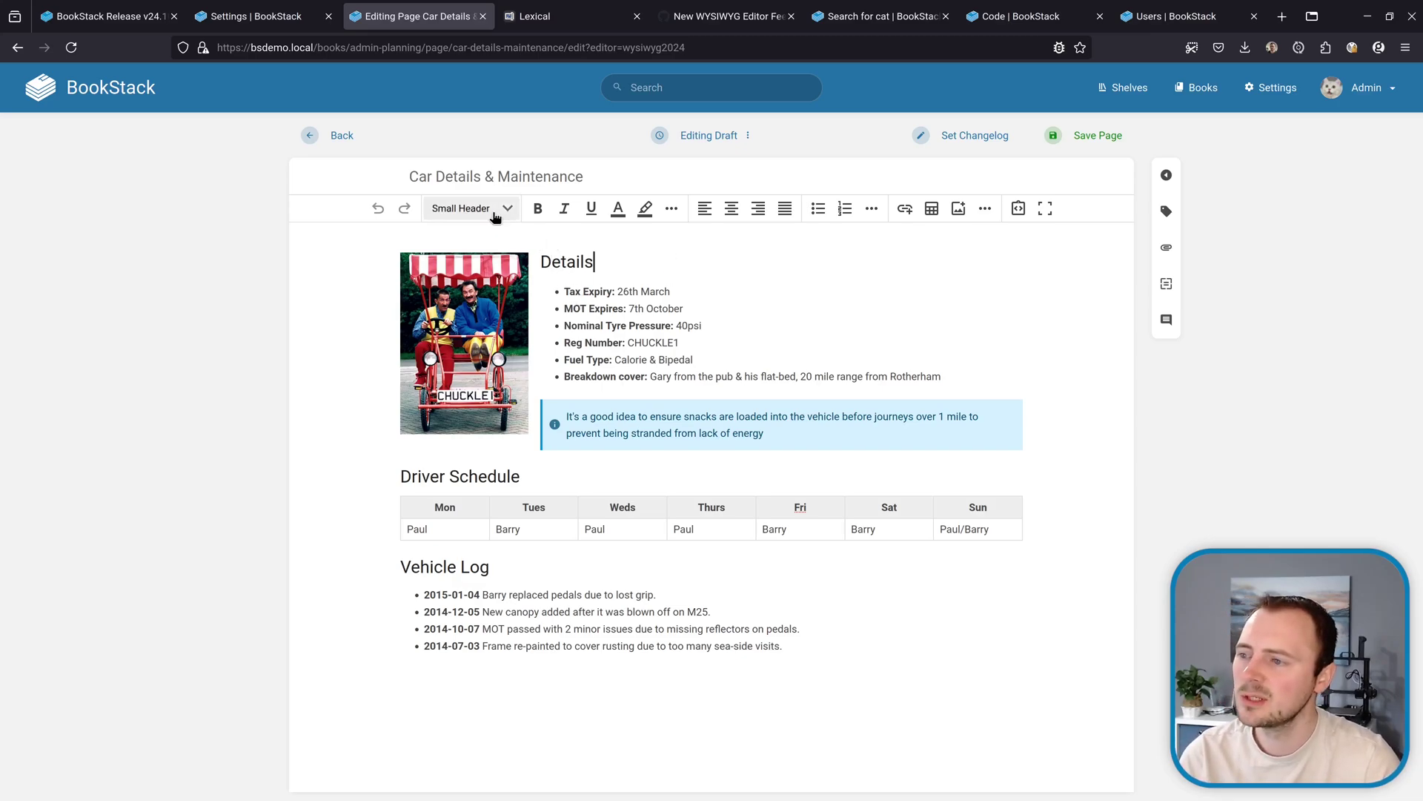
# Step: Browse the editor's Formats dropdown and toolbar insert options, then switch to GitHub issue #5245
pyautogui.click(492, 210)
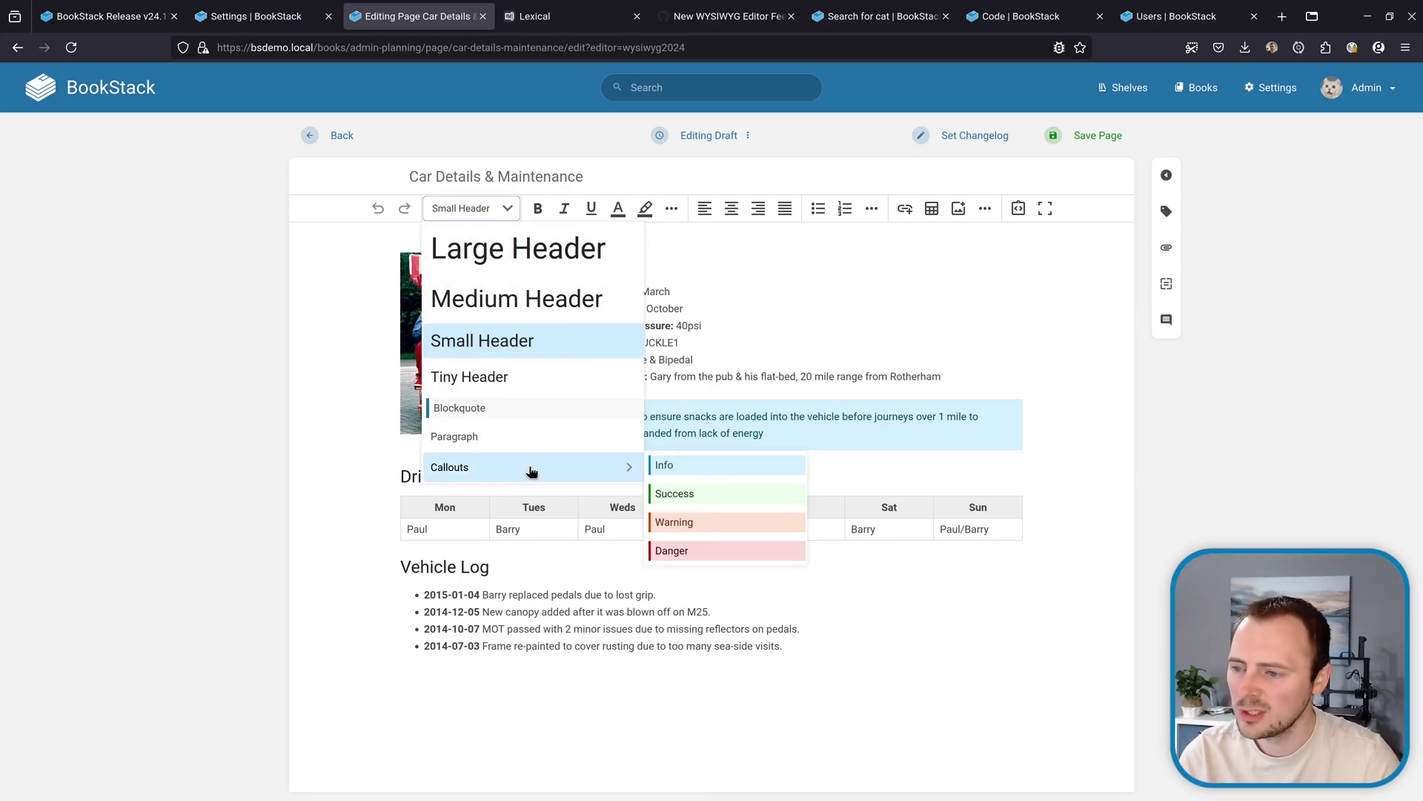
pyautogui.click(573, 360)
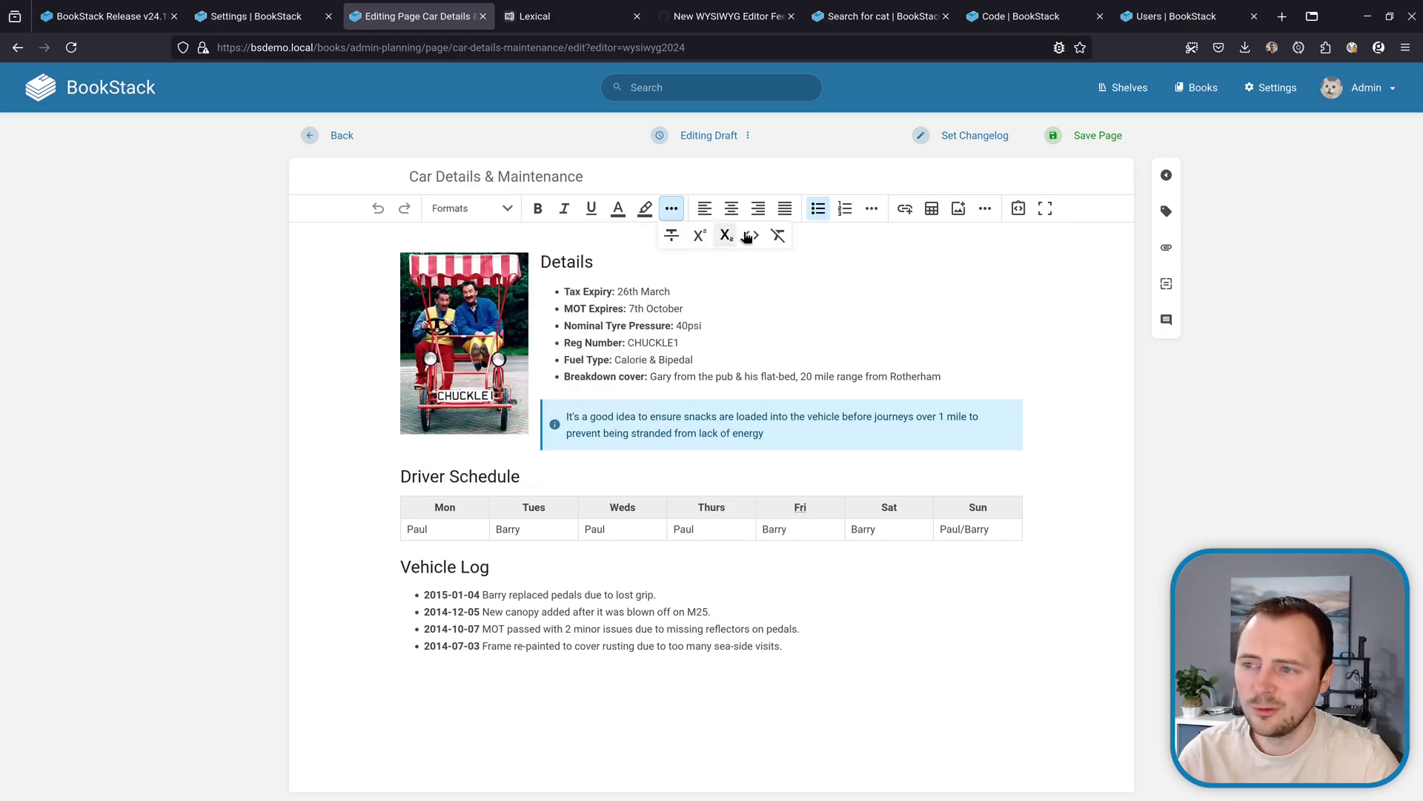
pyautogui.moveTo(872, 211)
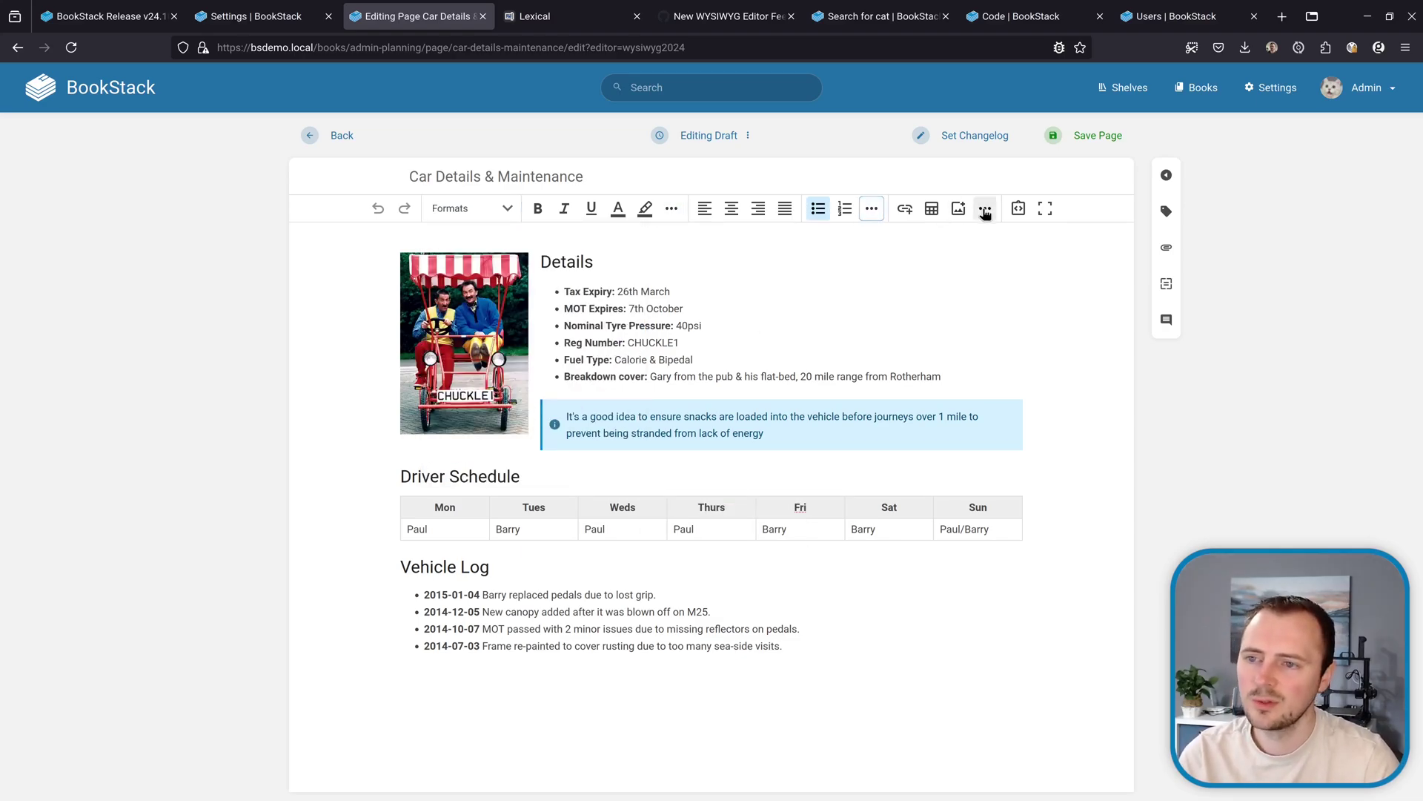
pyautogui.hotkey('ctrl', 'Home')
pyautogui.moveTo(986, 212)
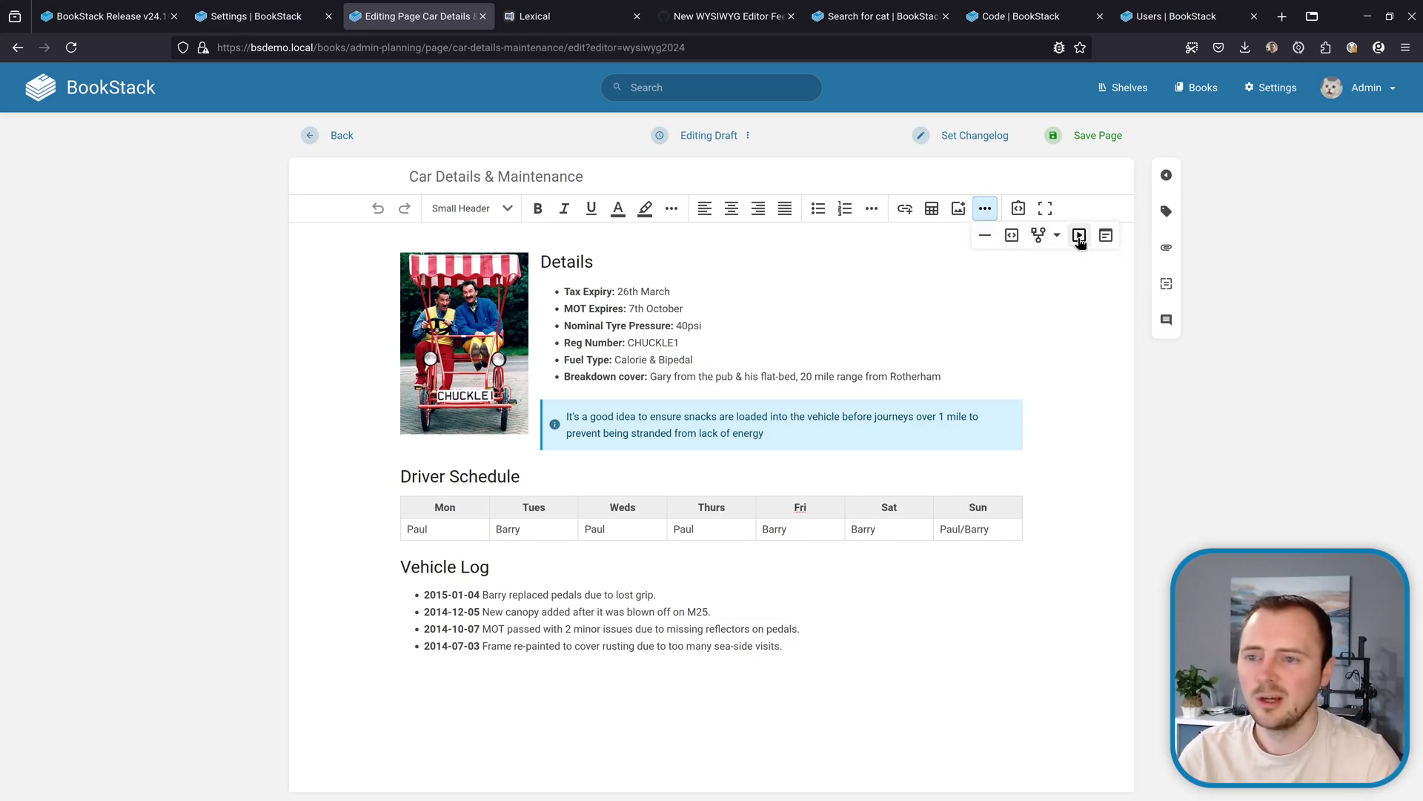
pyautogui.click(701, 380)
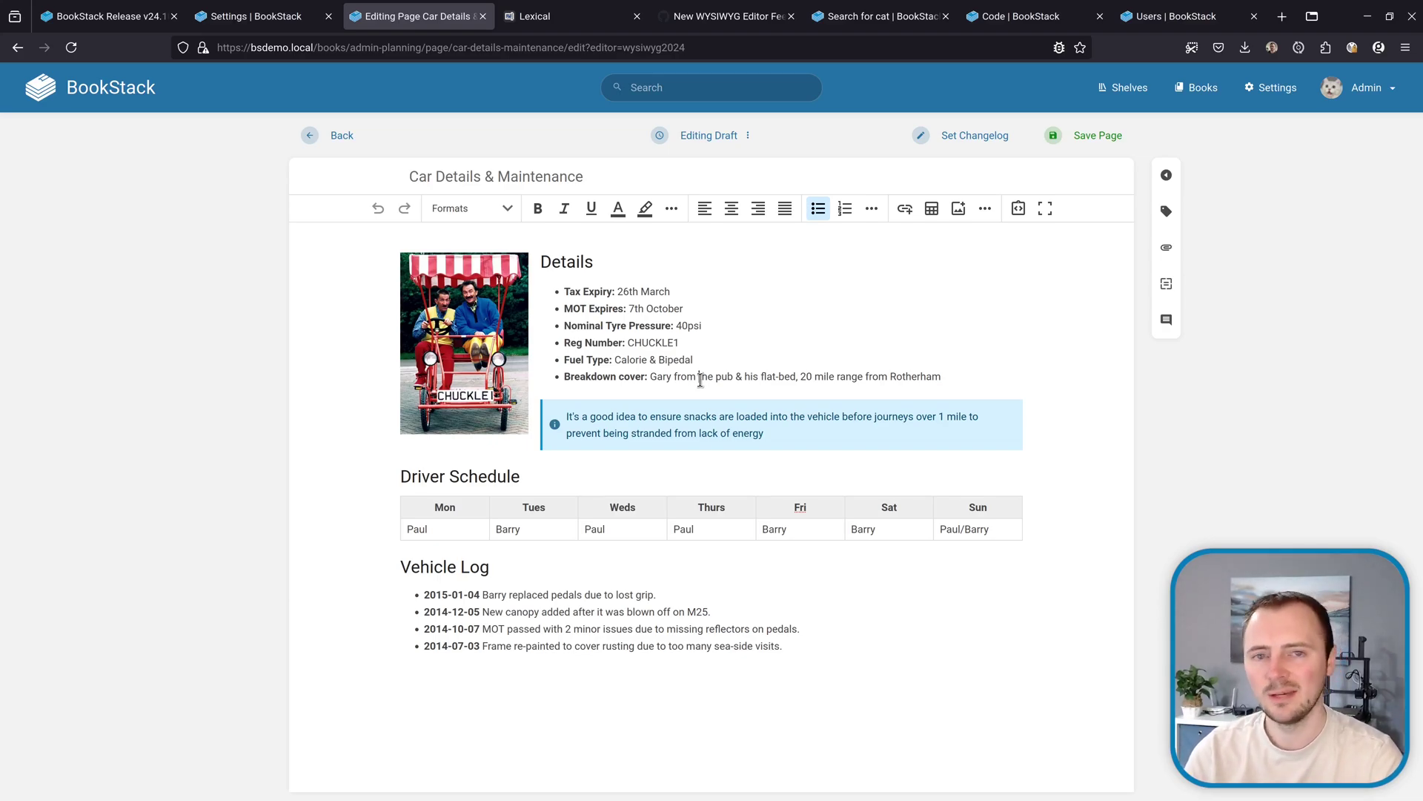
pyautogui.hotkey('ctrl', '5')
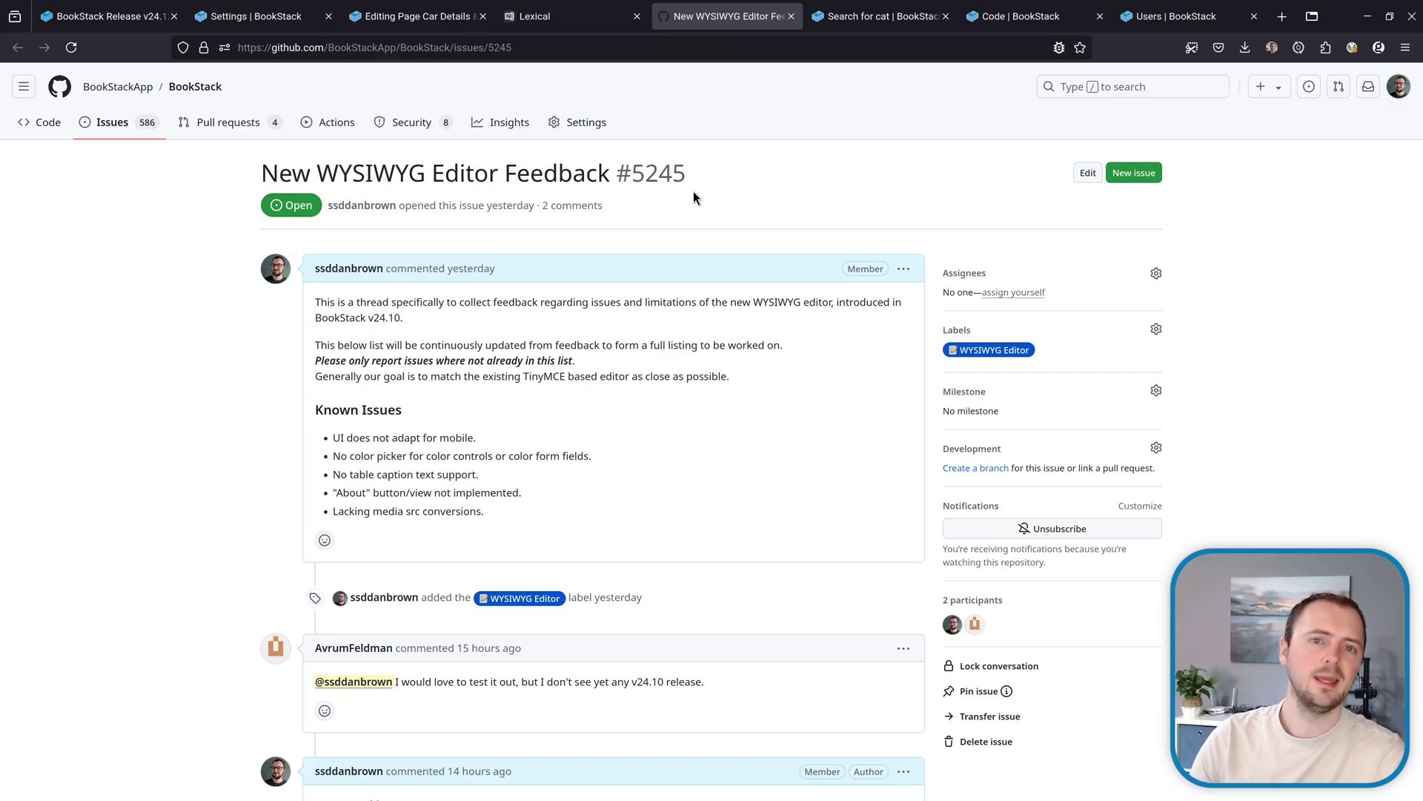
# Step: Return from GitHub issue #5245 to the Car Details draft in the new editor
pyautogui.hotkey('ctrl', 'pageup')
pyautogui.hotkey('ctrl', 'pageup')
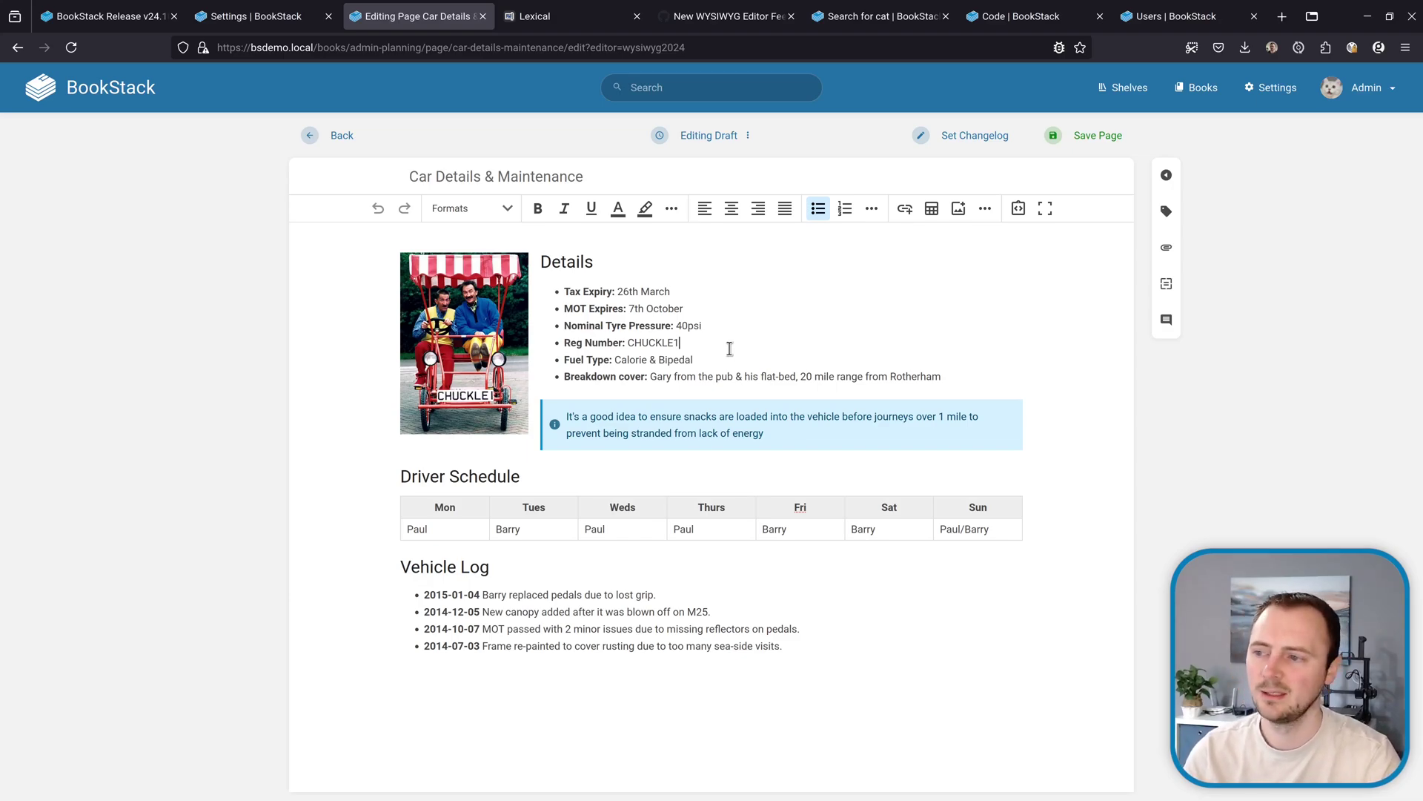
# Step: Place the caret on the Fuel Type line of the Car Details draft
pyautogui.click(809, 364)
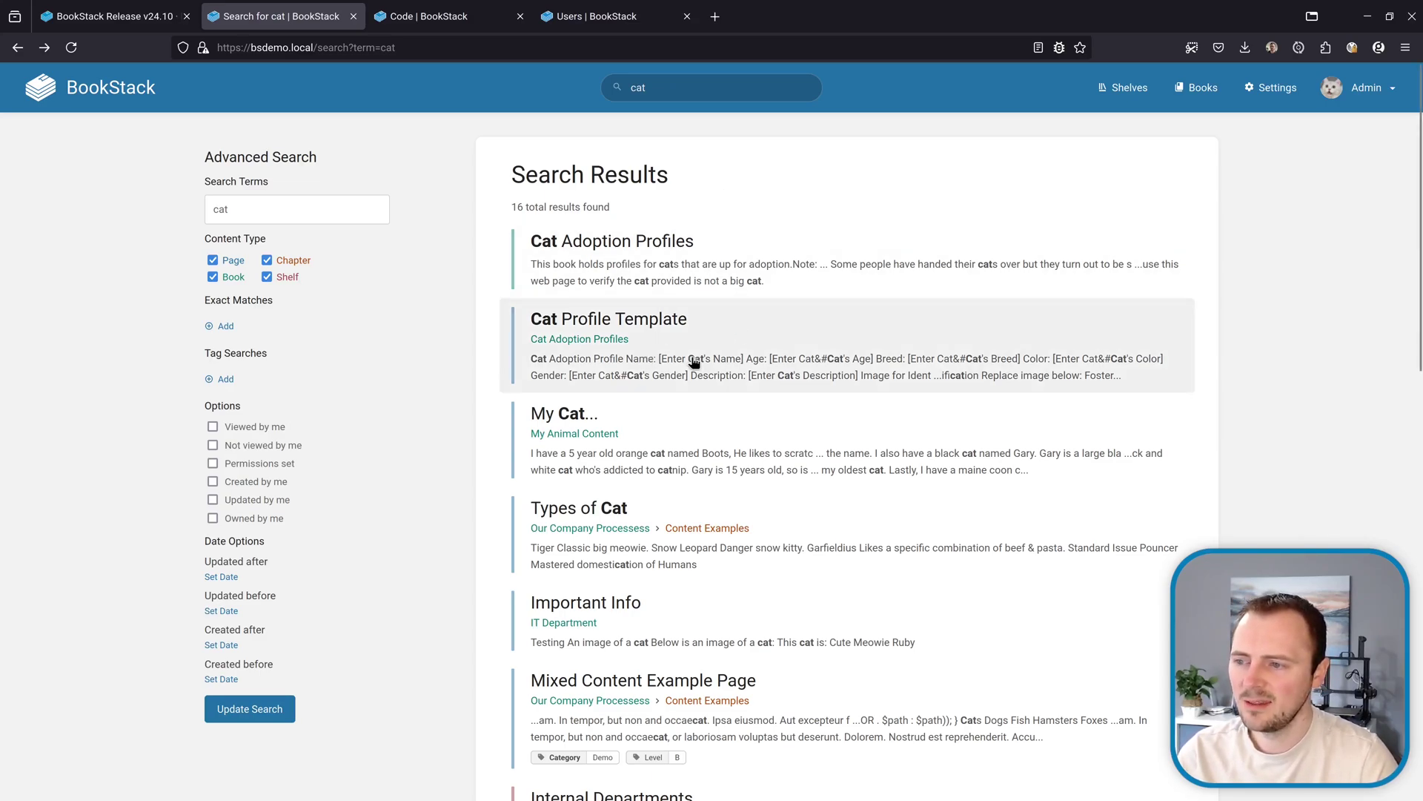
pyautogui.click(651, 88)
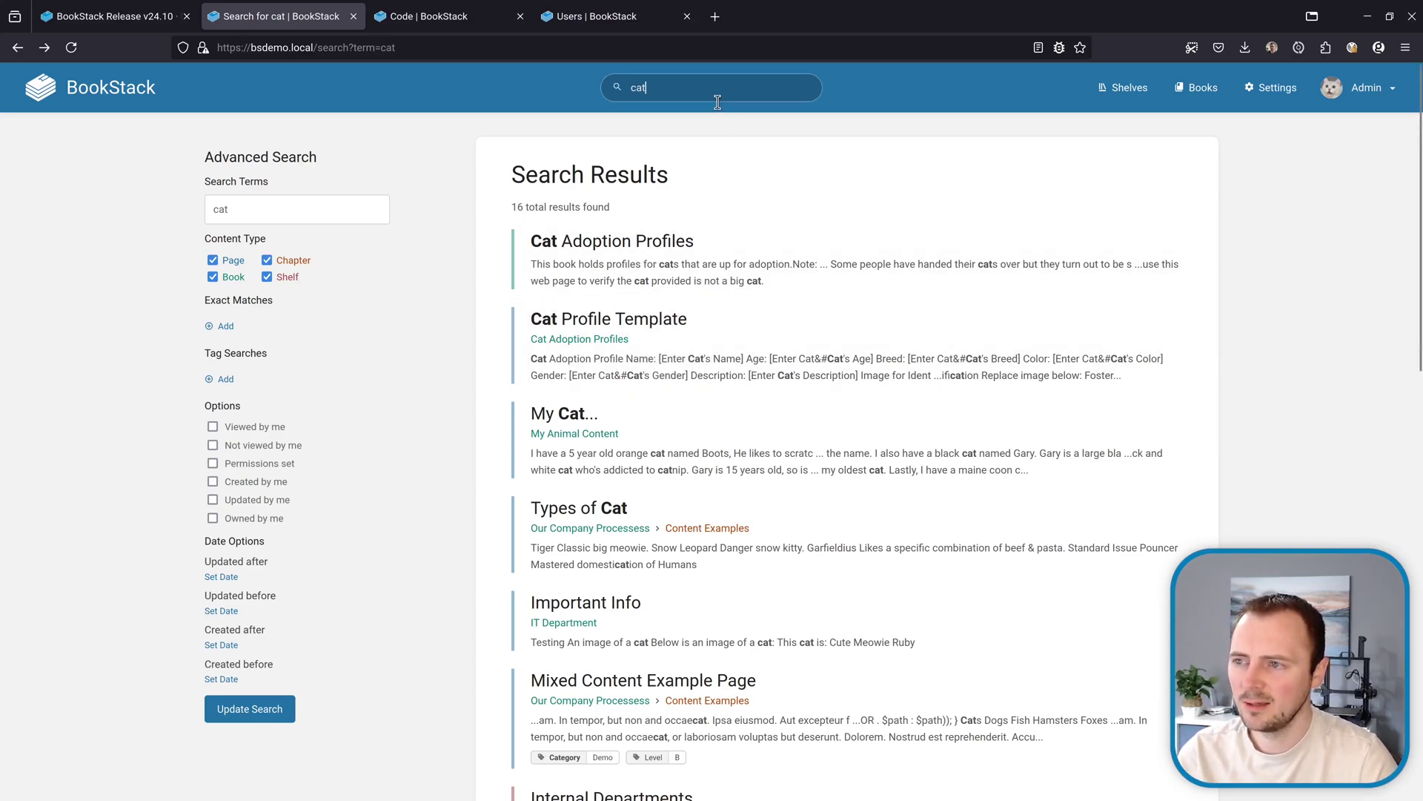
# Step: Add -{is_template} to the cat search to exclude templates
pyautogui.write('{}is_template')
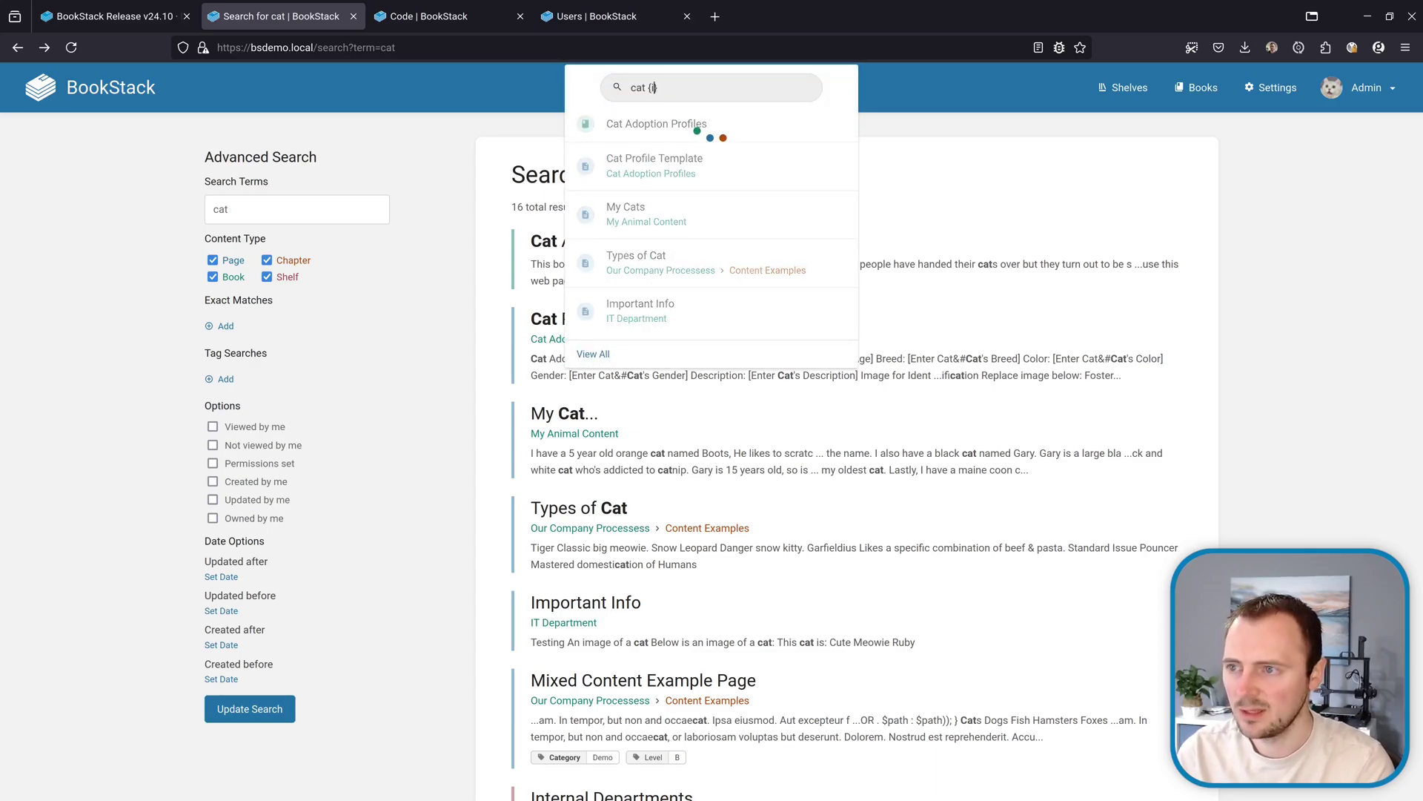
pyautogui.press('Home')
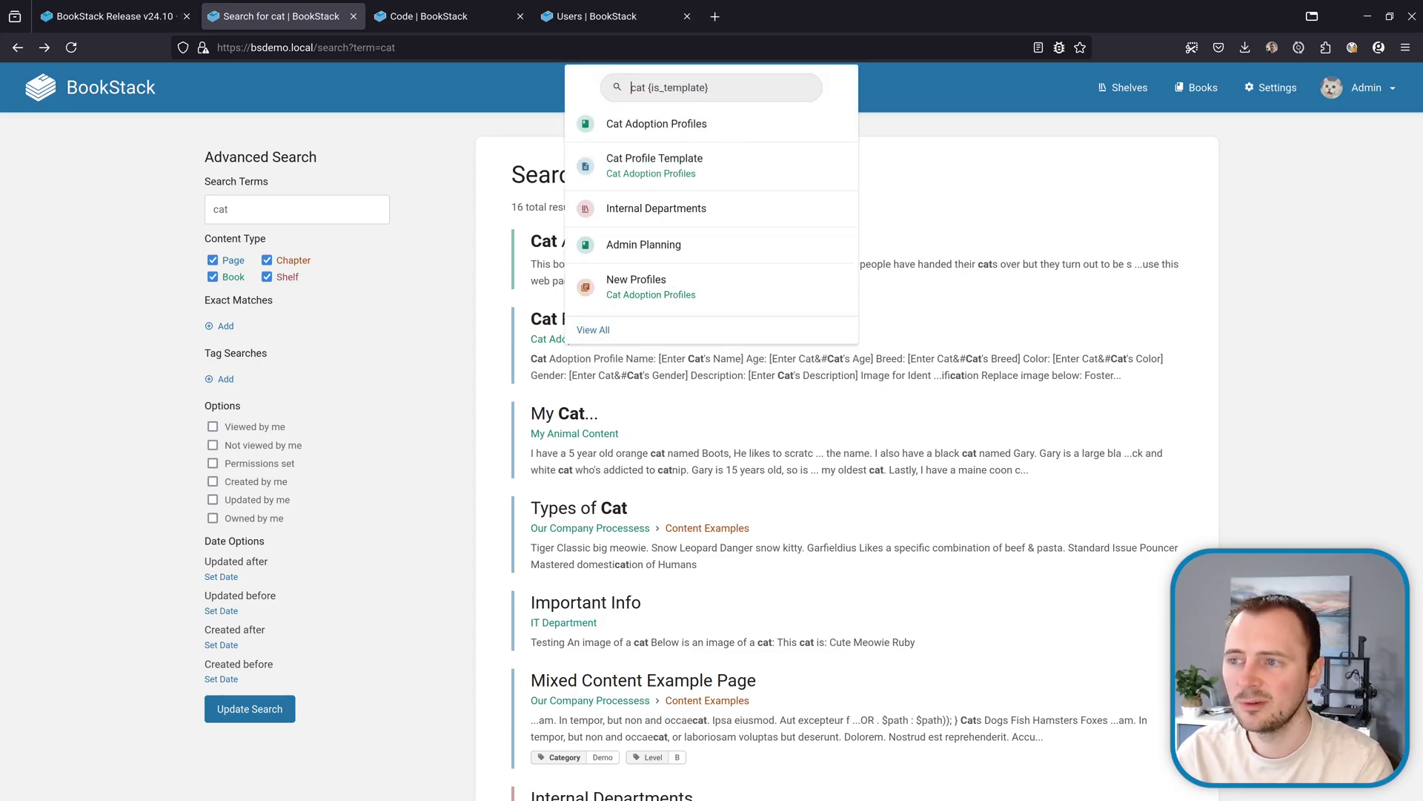
pyautogui.press('Right')
pyautogui.press('Right')
pyautogui.press('Right')
pyautogui.press('Right')
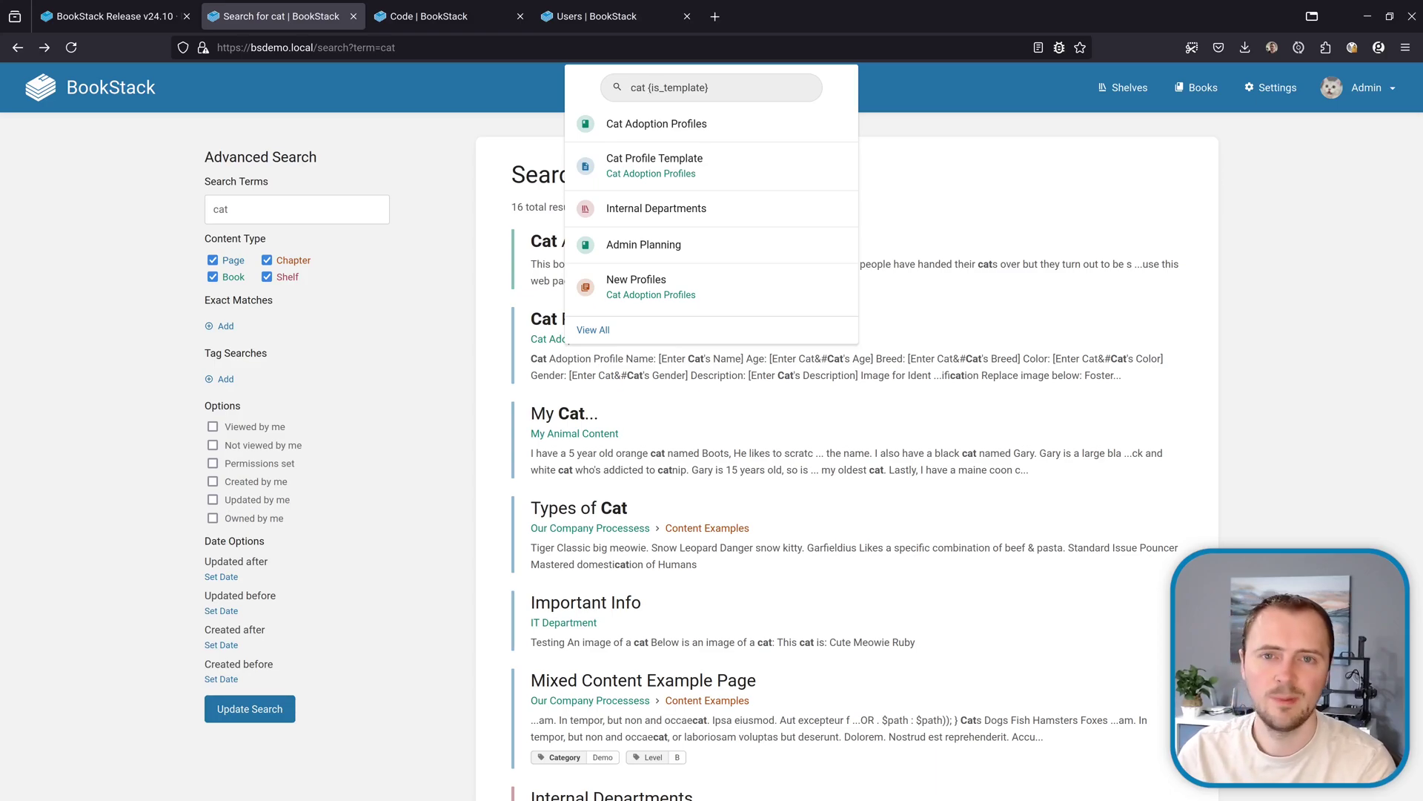
pyautogui.write('-')
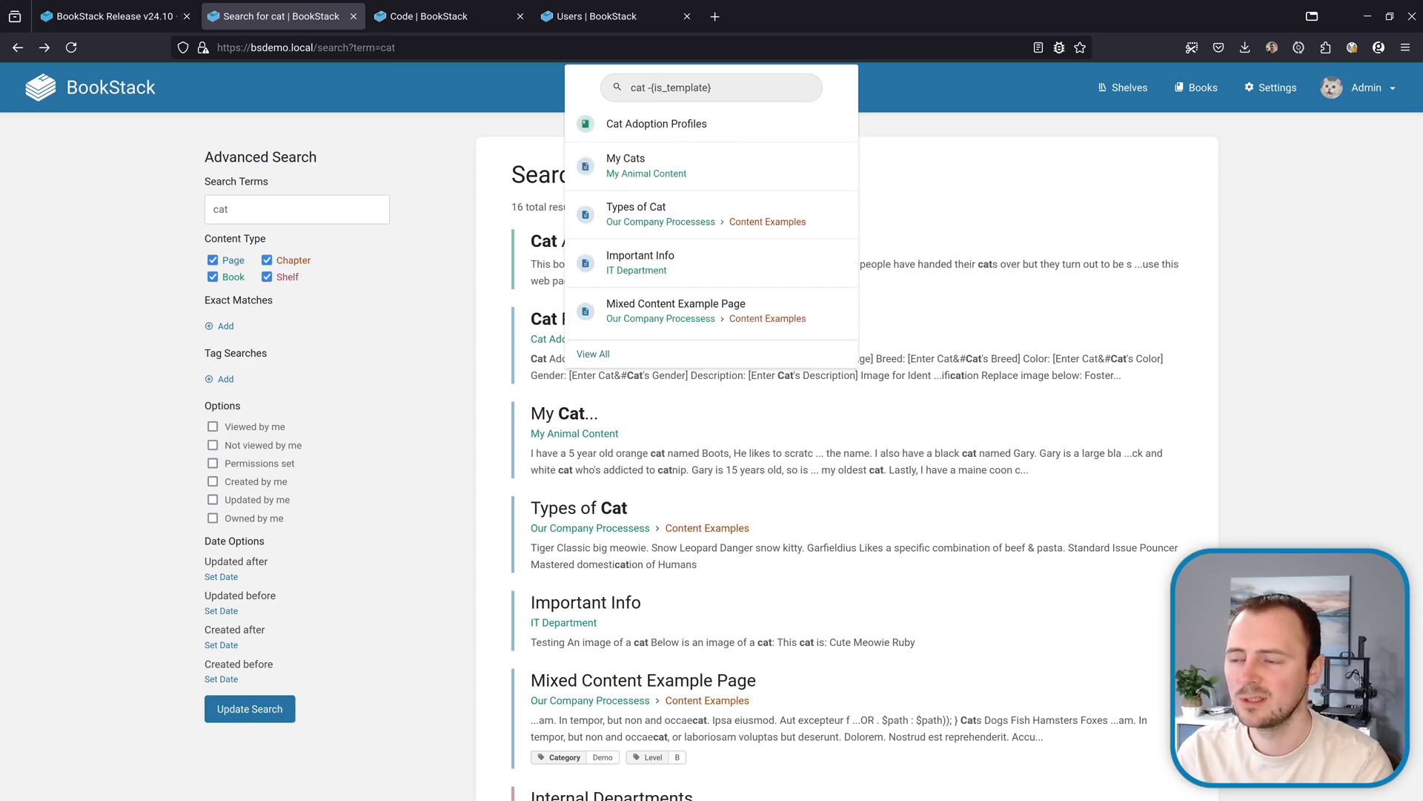
pyautogui.press('Return')
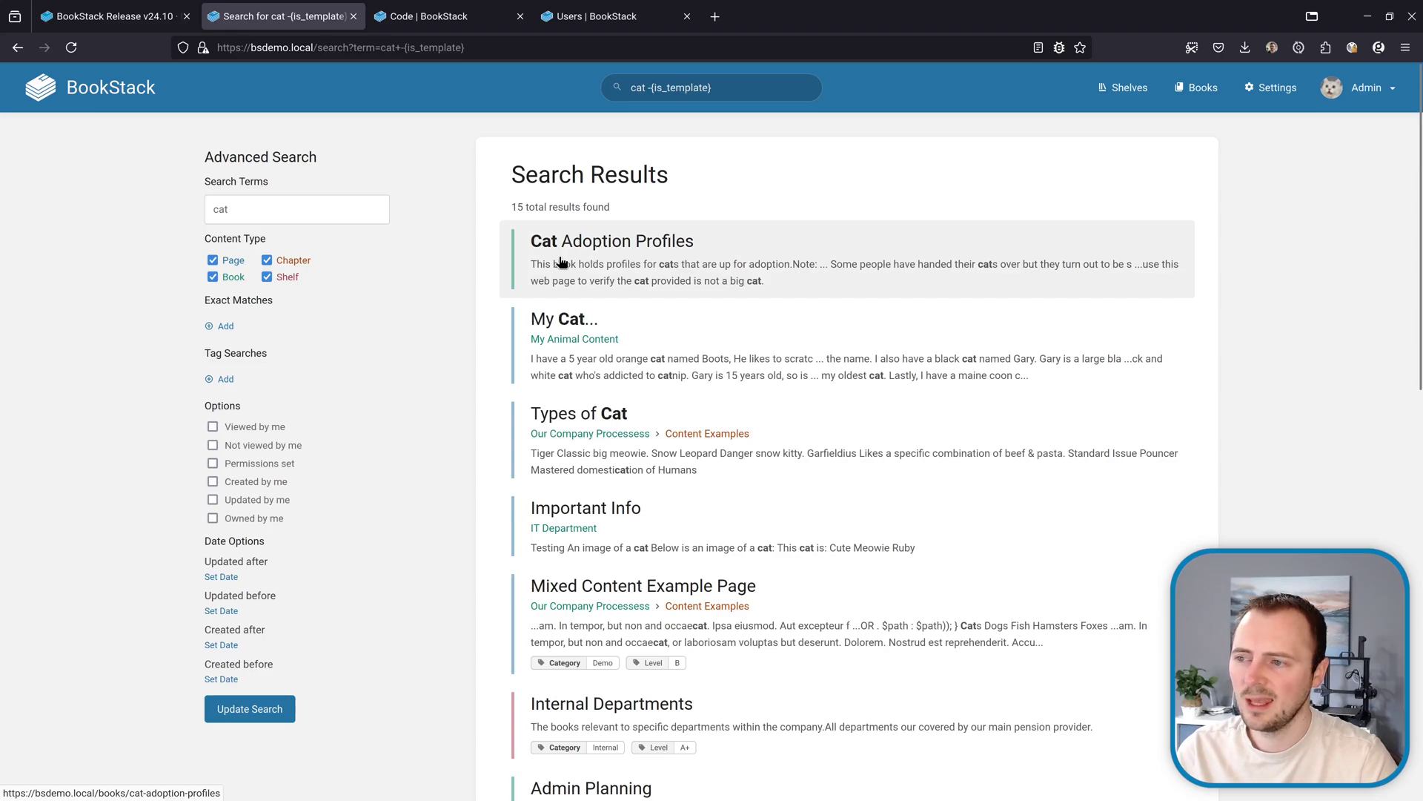
# Step: Also exclude -"adoption" and -[category] from the query, leaving 7 results
pyautogui.click(748, 92)
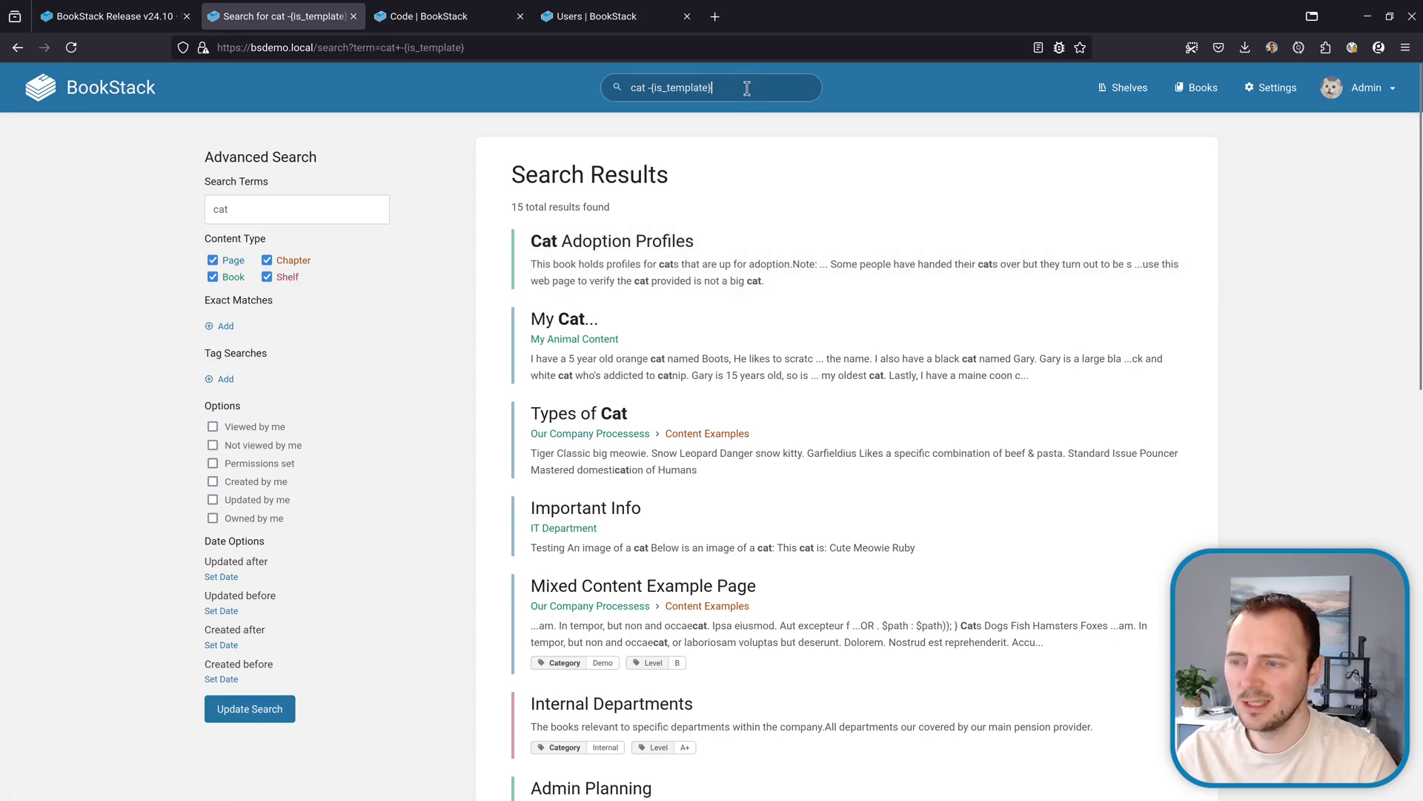
pyautogui.write('-')
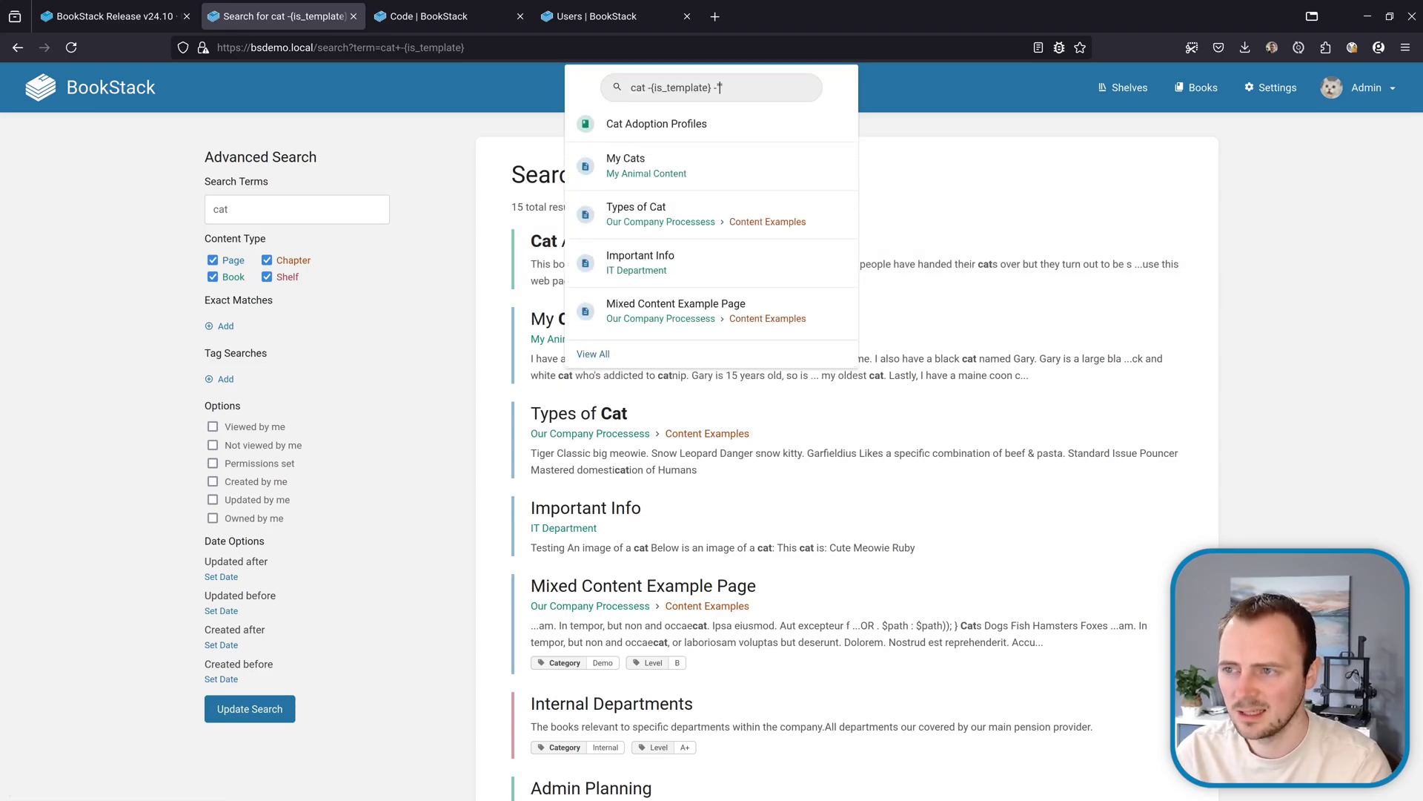
pyautogui.write('"adoption"')
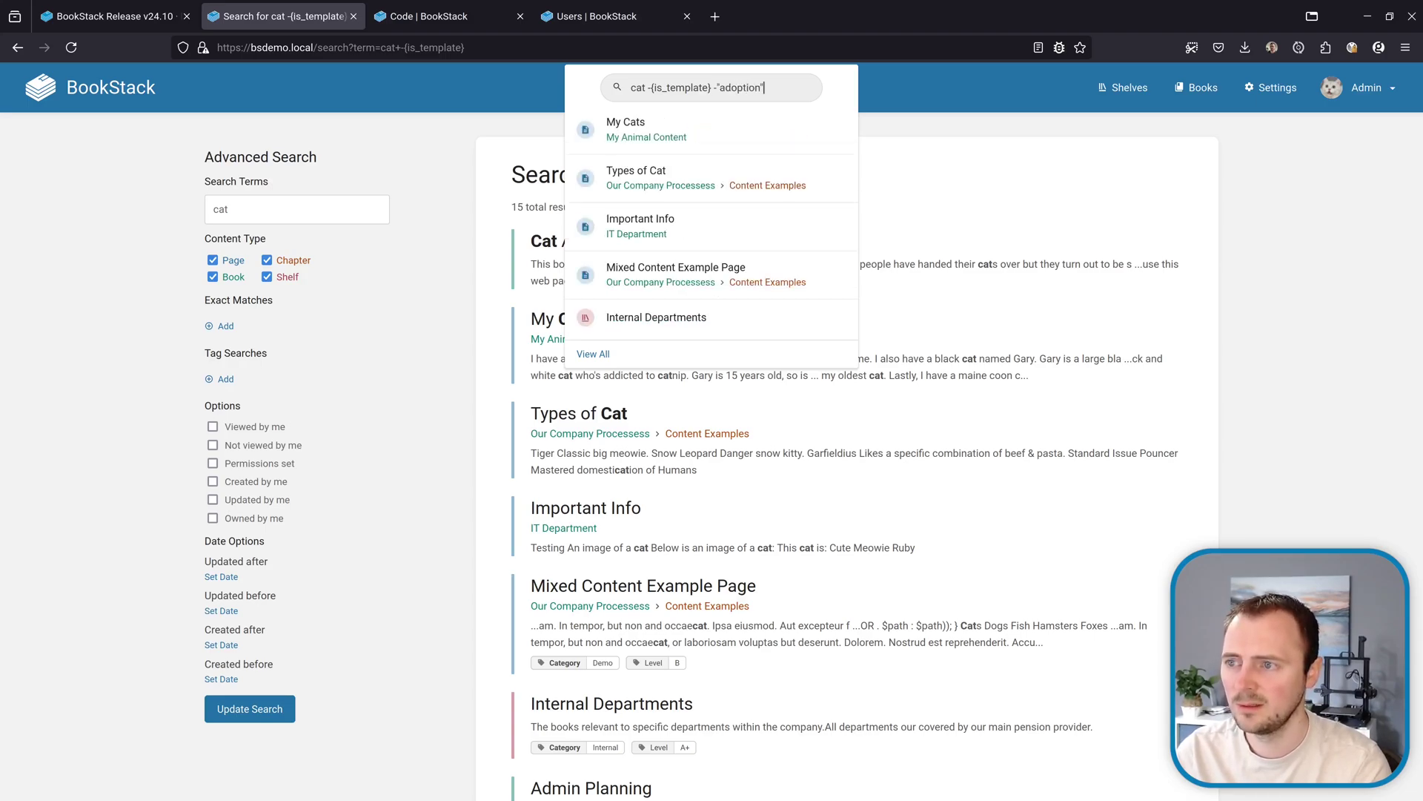
pyautogui.press('Return')
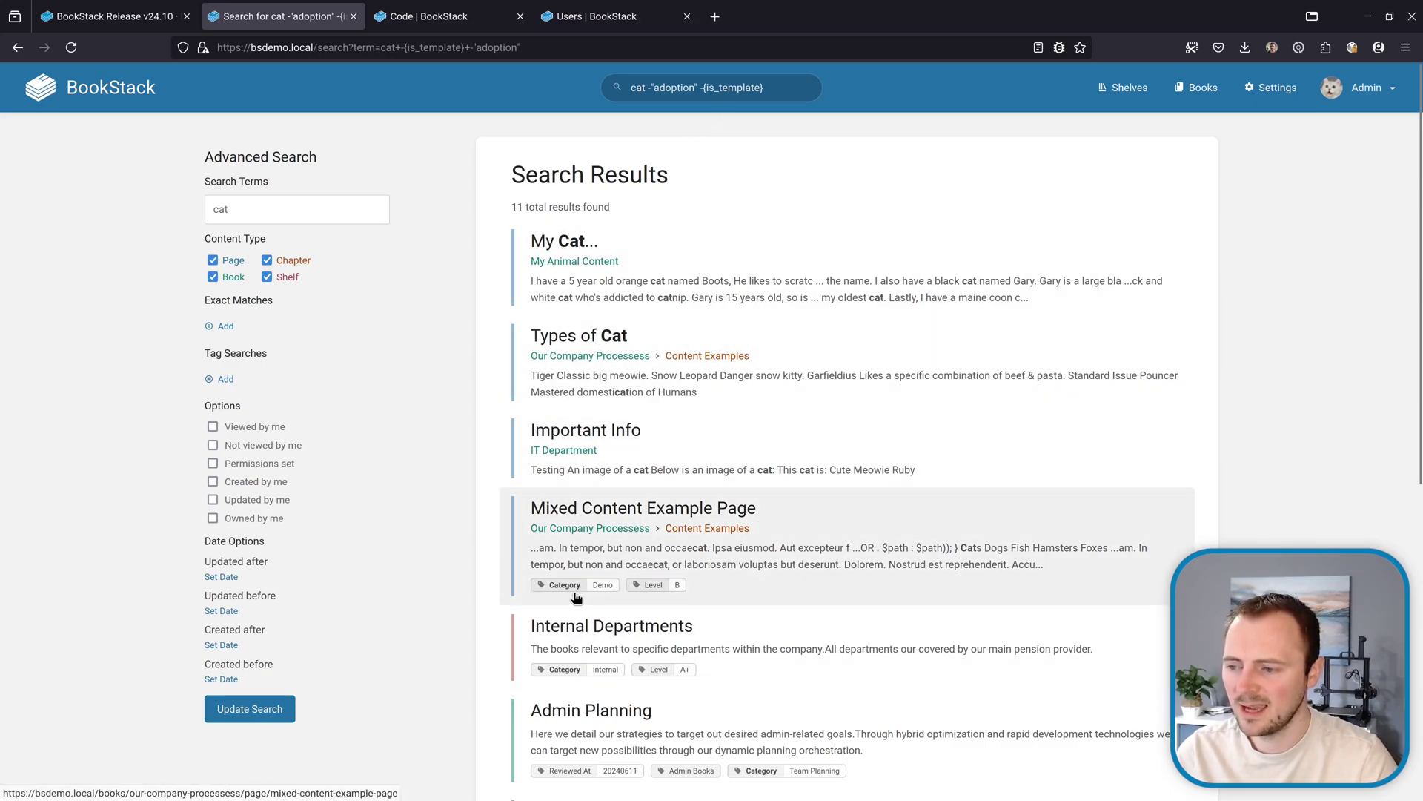
pyautogui.click(803, 94)
pyautogui.write('-')
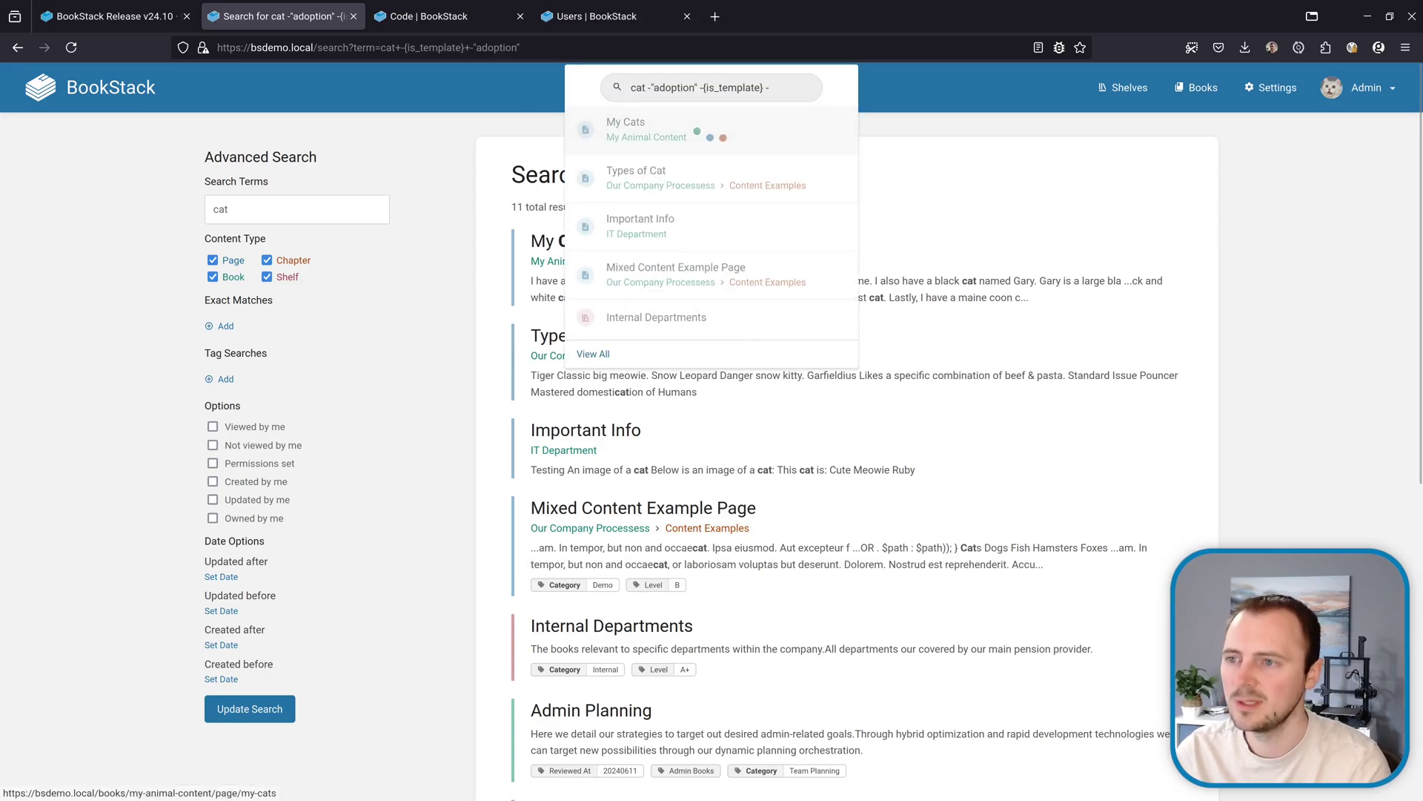
pyautogui.write('[category]')
pyautogui.press('Return')
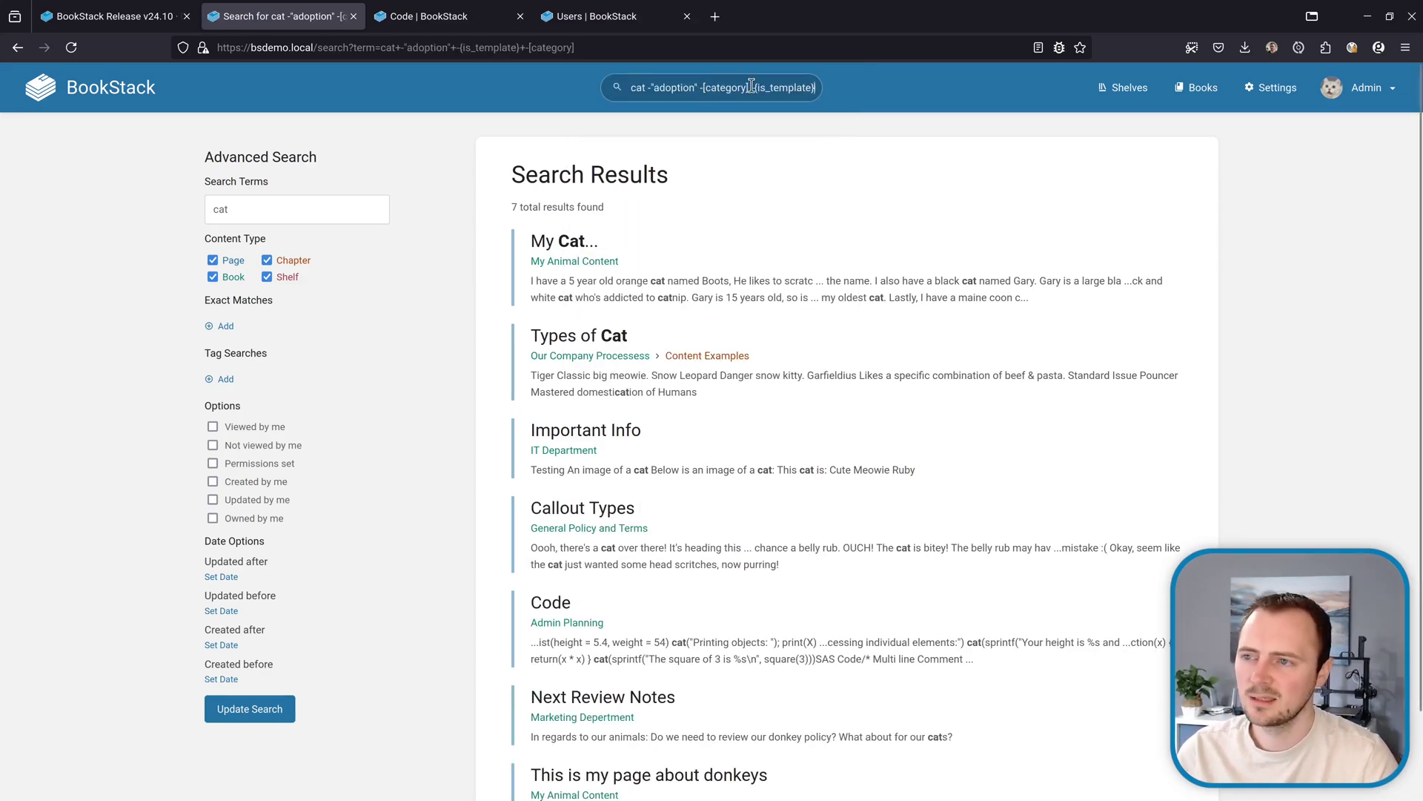
# Step: Review the results and the Search Terms field in the Advanced Search options
pyautogui.scroll(-2, 783, 335)
pyautogui.scroll(2, 783, 335)
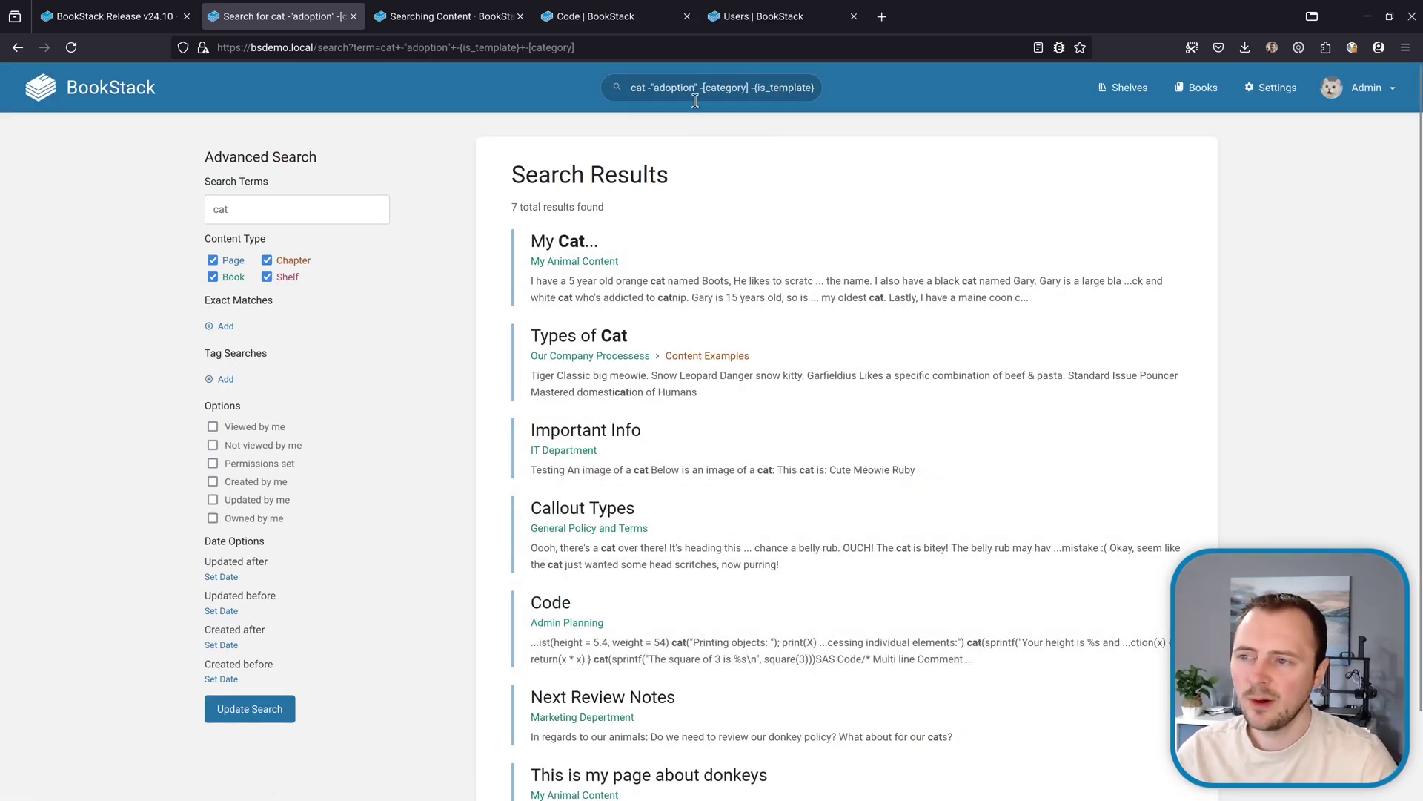
pyautogui.click(334, 212)
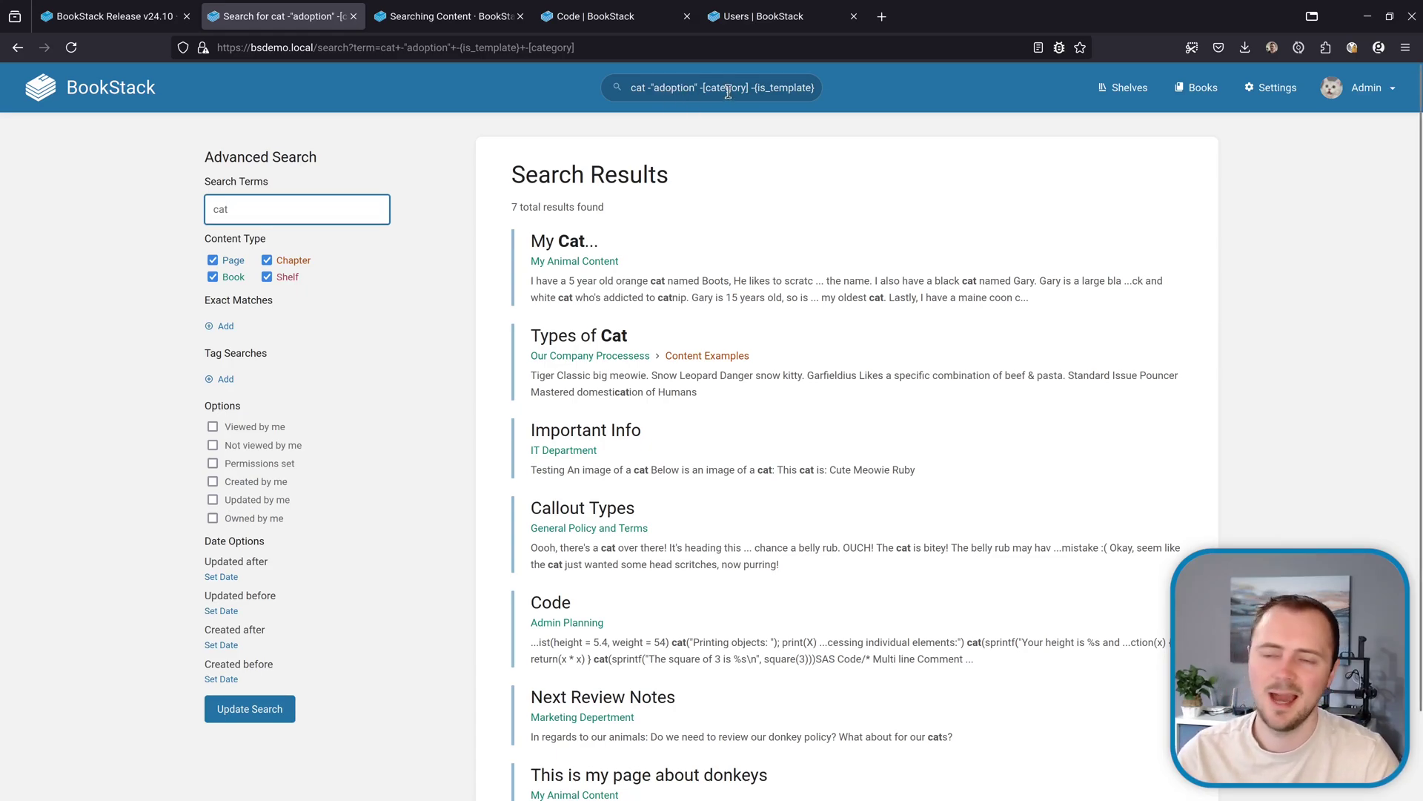
pyautogui.click(415, 281)
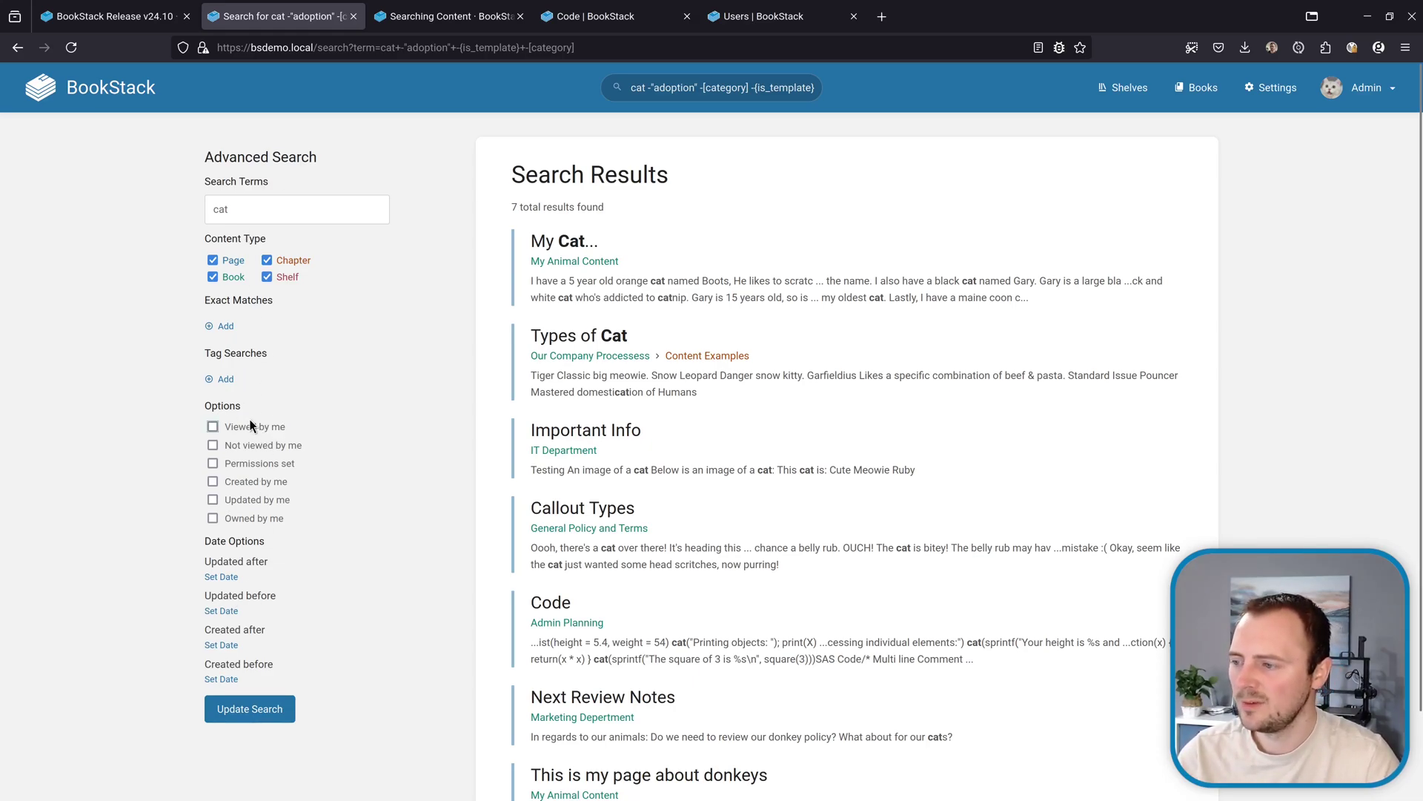
# Step: Rerun the refined cat search with the Viewed by me filter applied
pyautogui.click(261, 712)
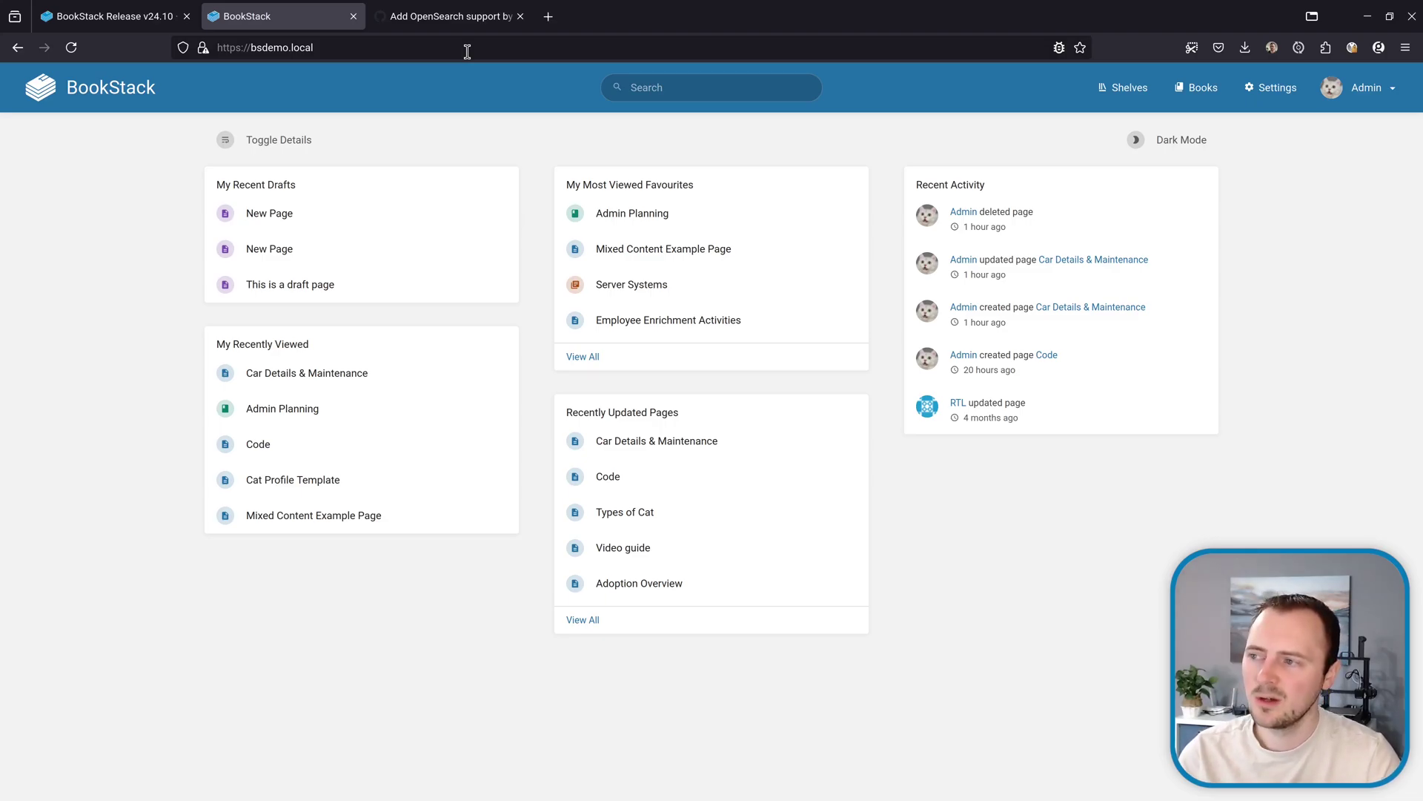
# Step: Add BookStack as a Firefox search engine, search it for 'cat', then close the results tab
pyautogui.click(531, 49)
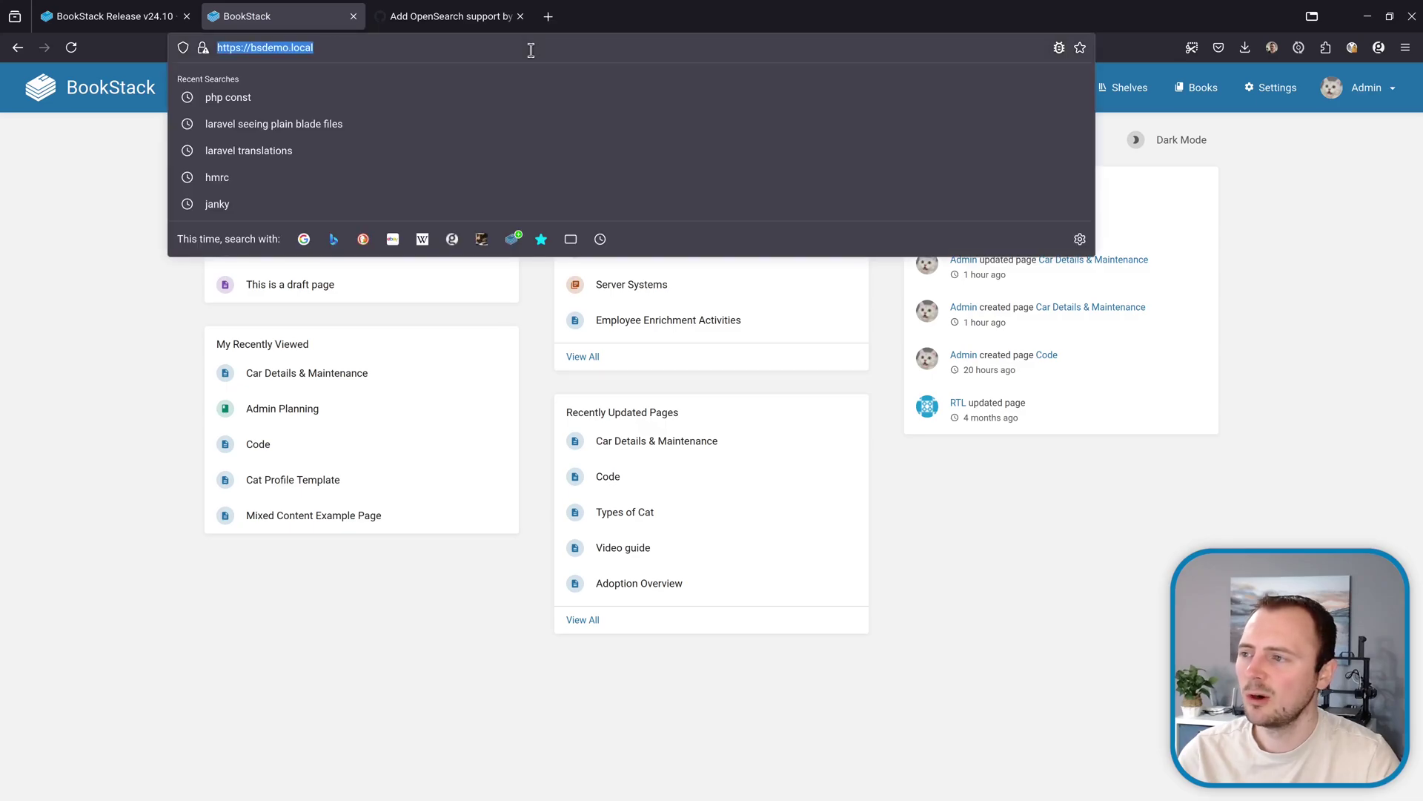
pyautogui.click(516, 243)
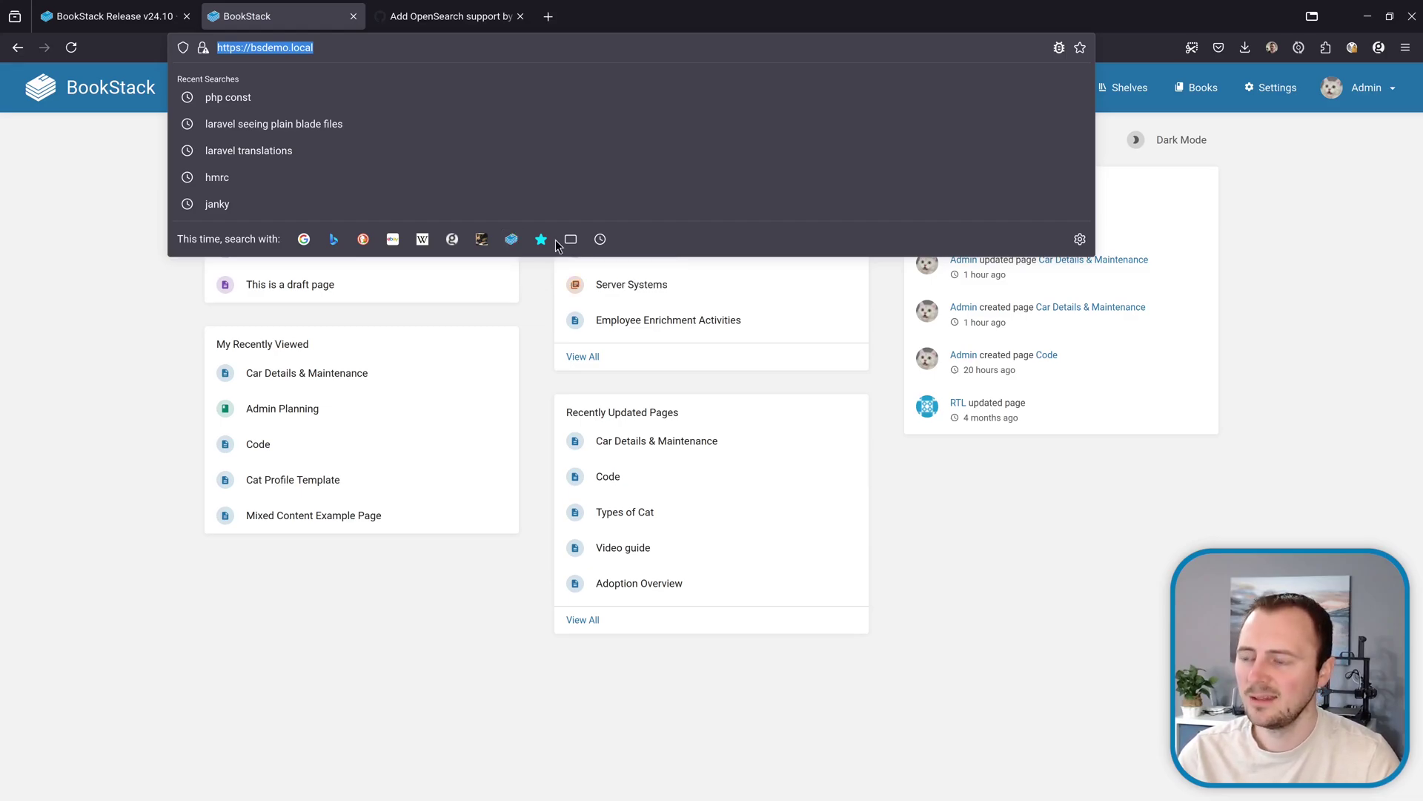
pyautogui.click(513, 242)
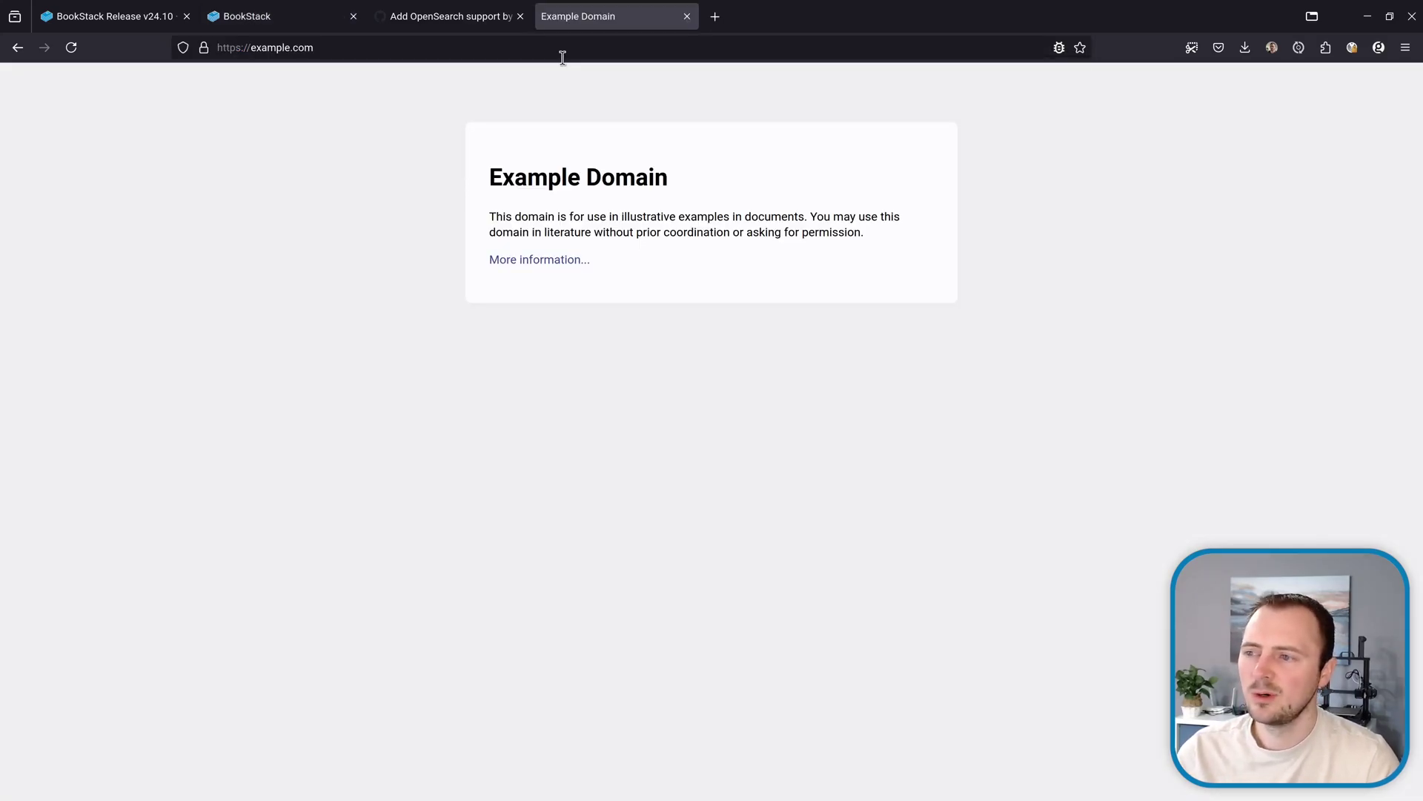
pyautogui.click(576, 49)
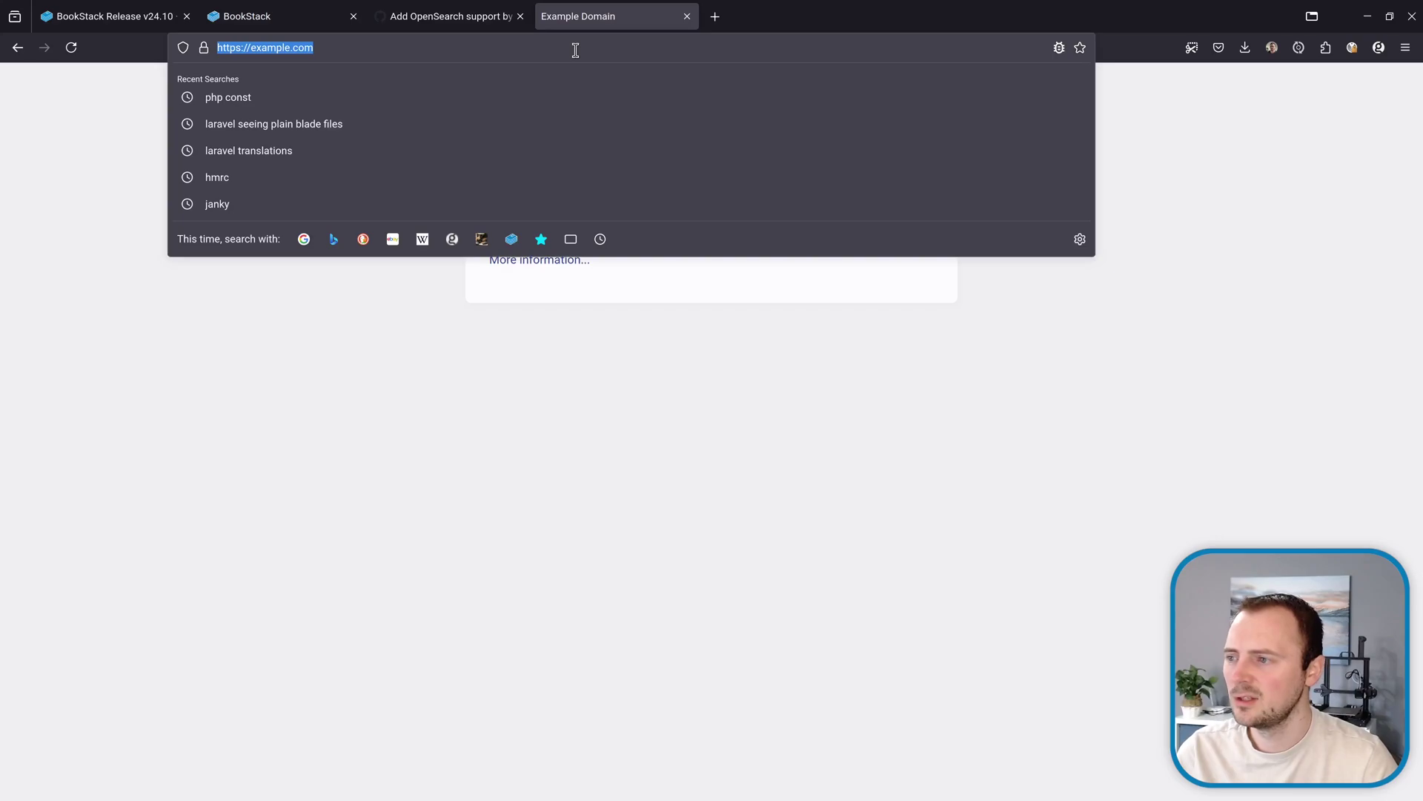
pyautogui.write('cat')
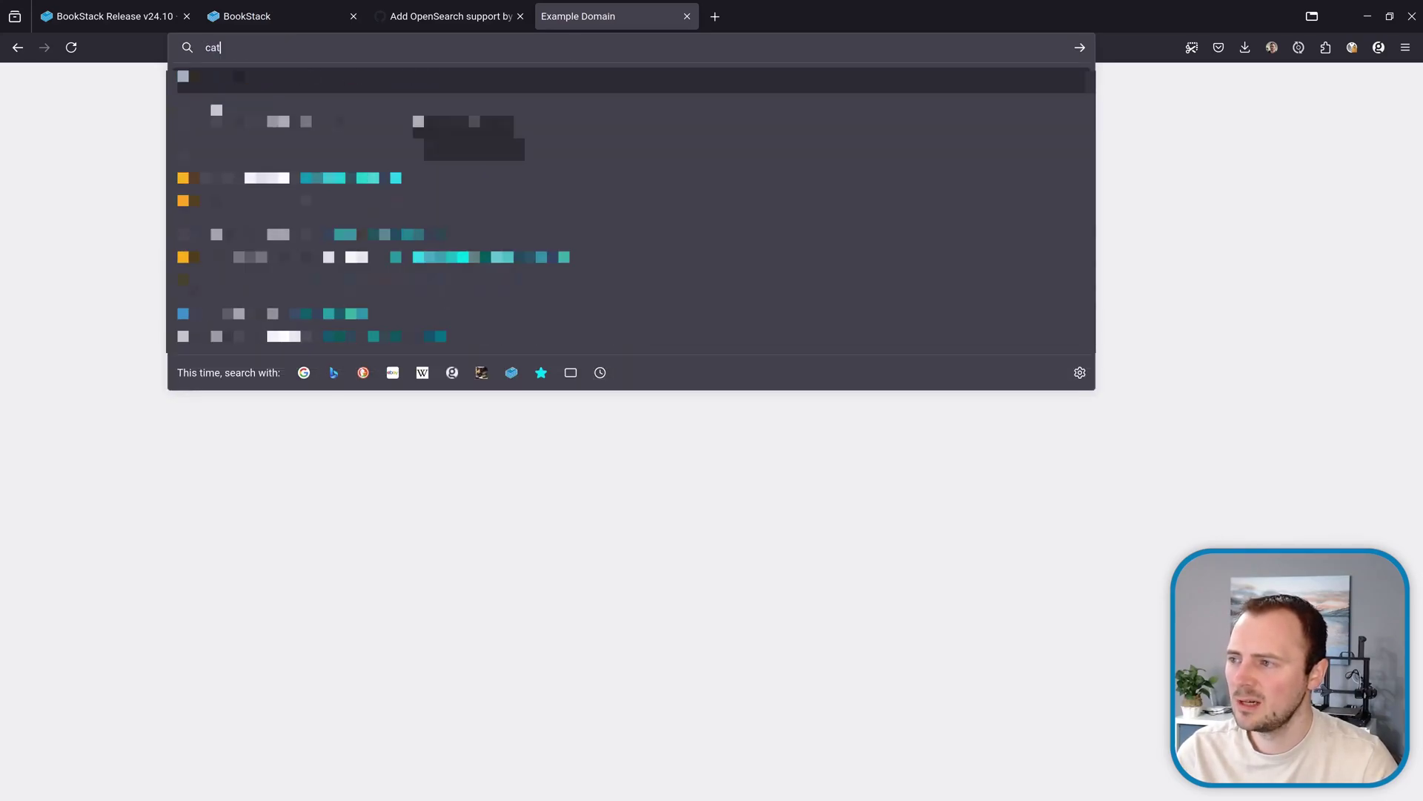
pyautogui.click(510, 372)
pyautogui.press('Return')
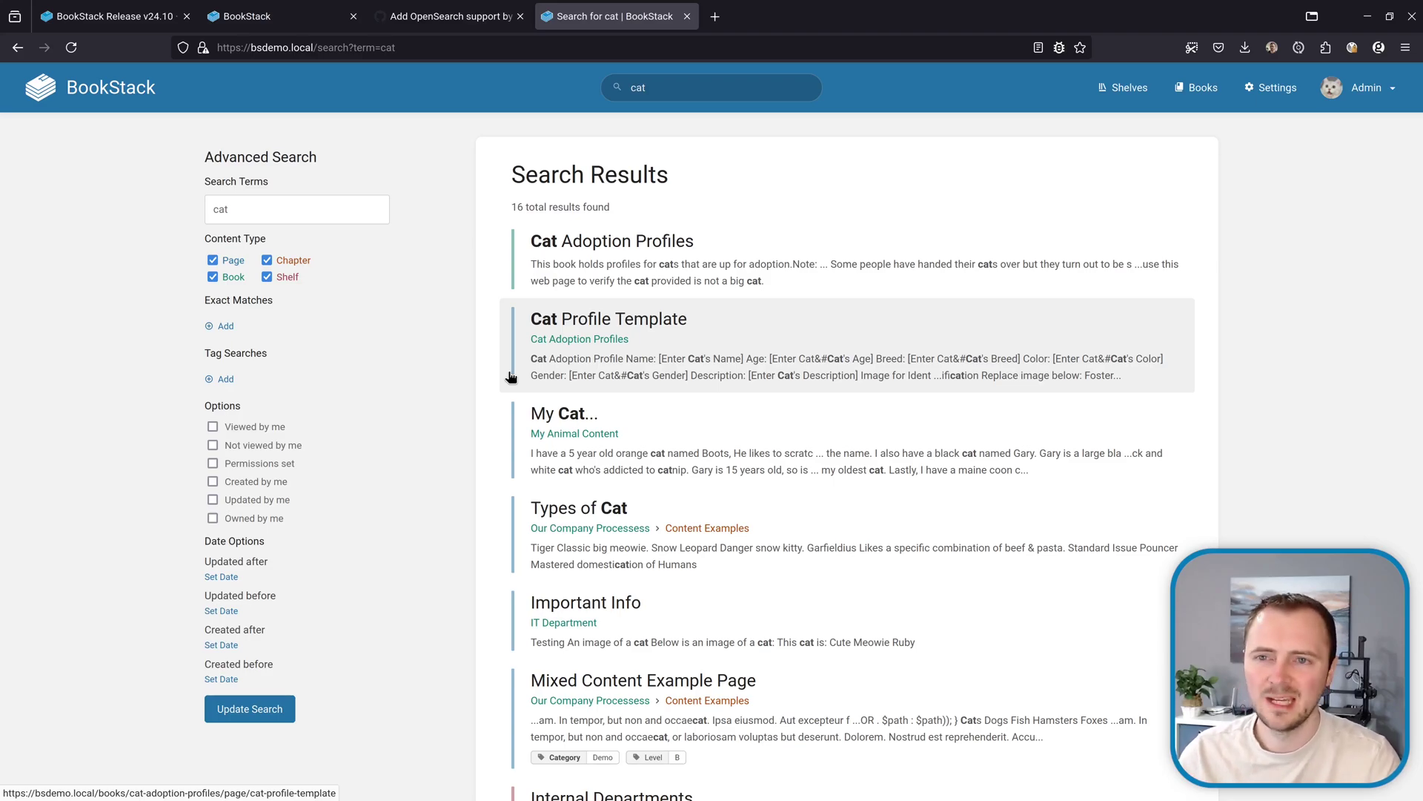
pyautogui.hotkey('ctrl', 'w')
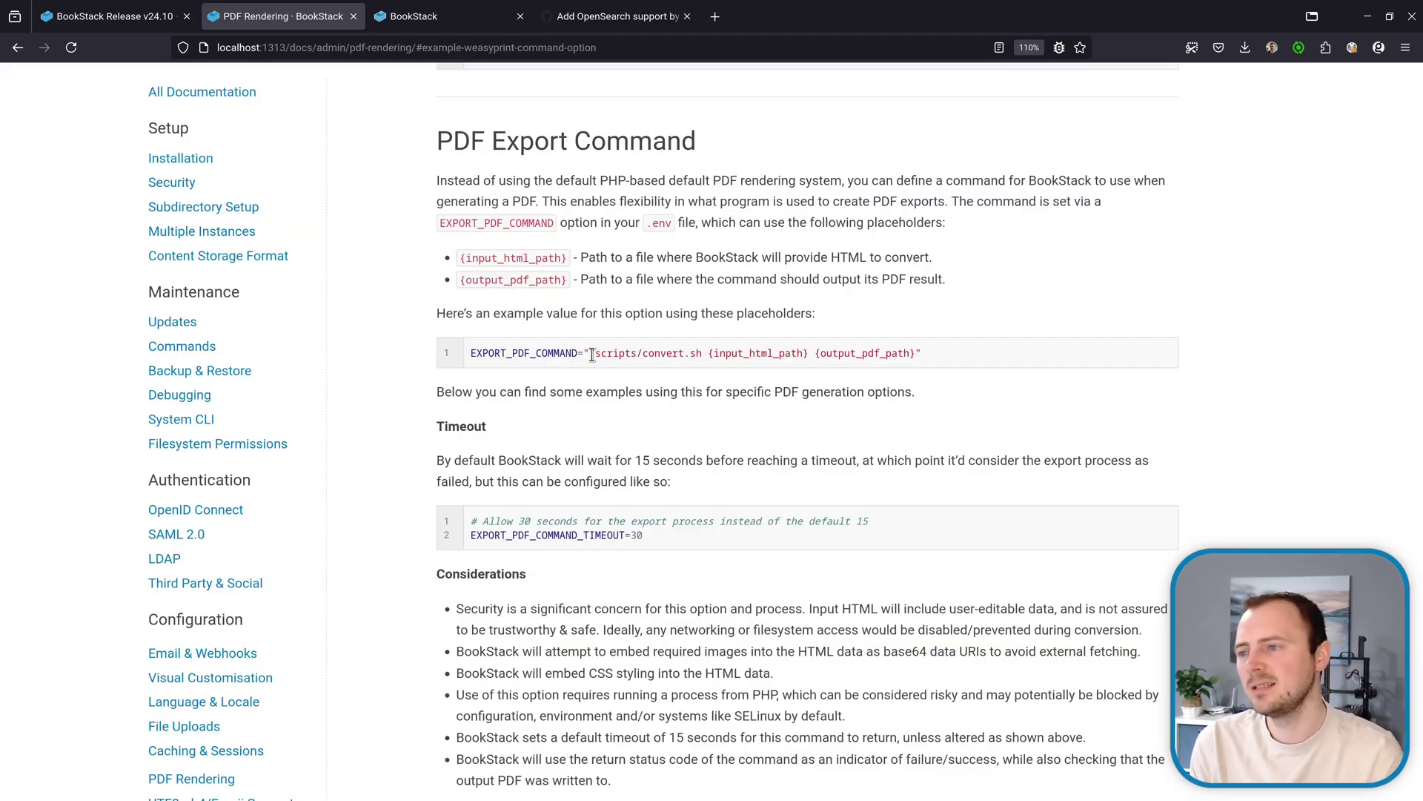
# Step: Select the EXPORT_PDF_COMMAND option name in the PDF export code example
pyautogui.doubleClick(556, 354)
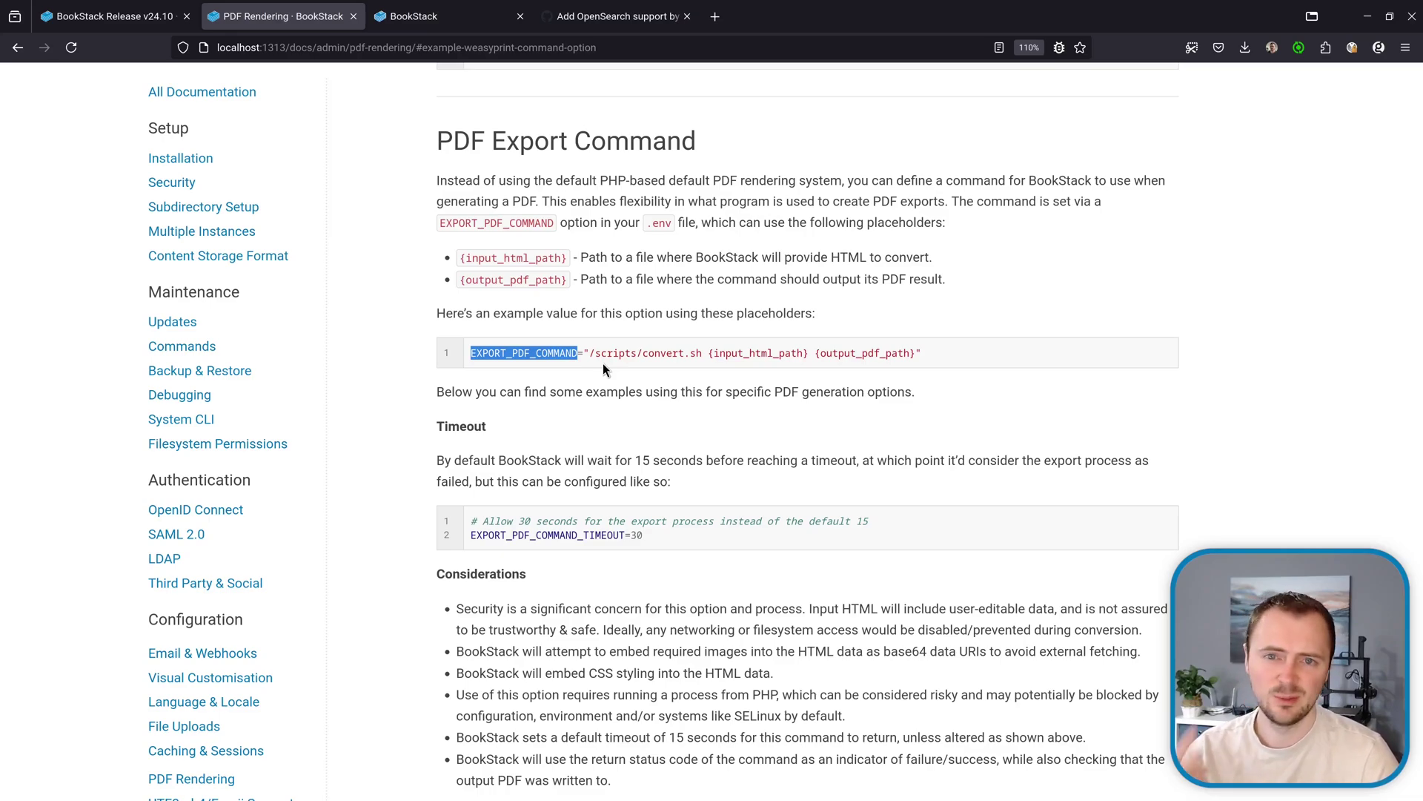
pyautogui.scroll(-3, 621, 436)
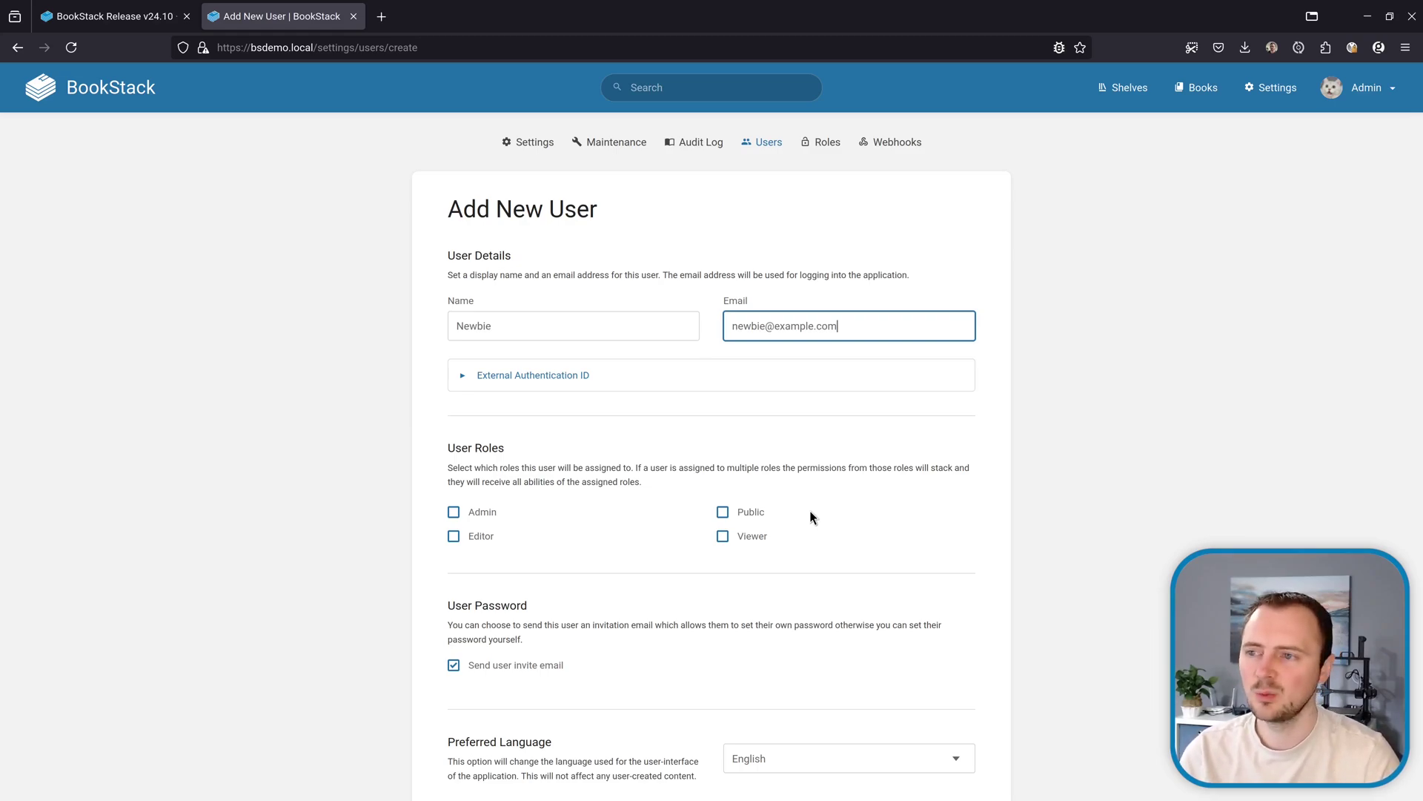
pyautogui.scroll(-1, 576, 423)
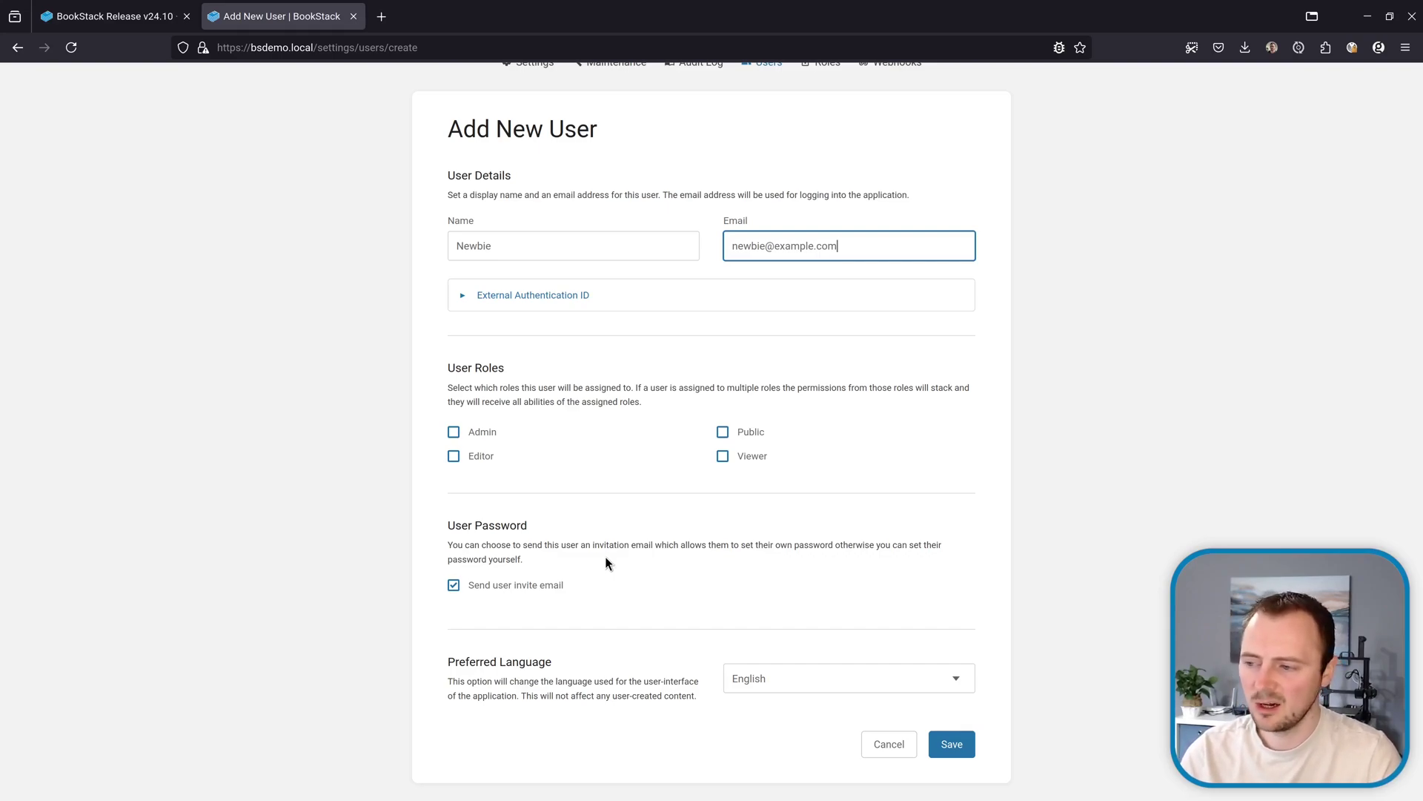
# Step: Try saving the new user, see the invite email error, and untick 'Send user invite email'
pyautogui.click(952, 745)
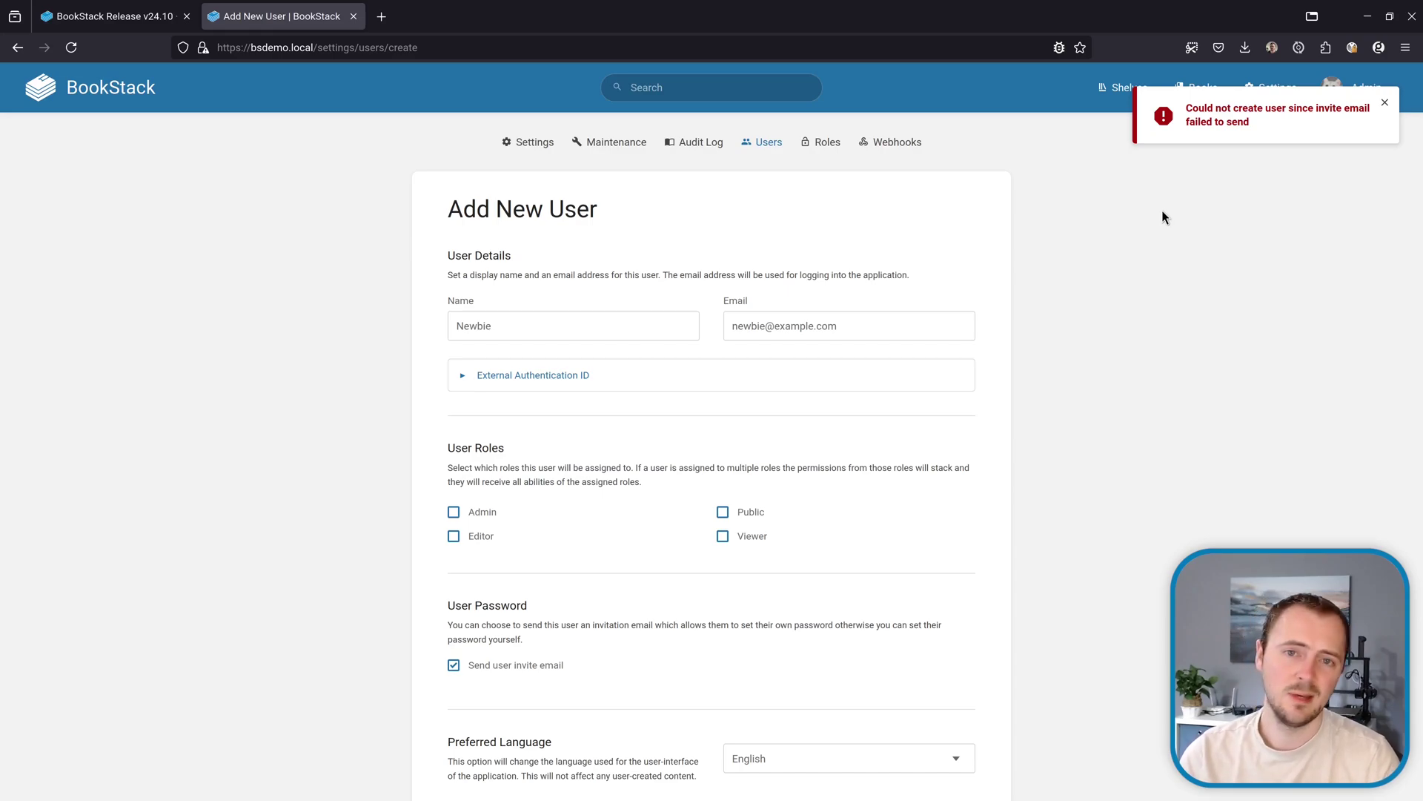
pyautogui.scroll(-2, 683, 405)
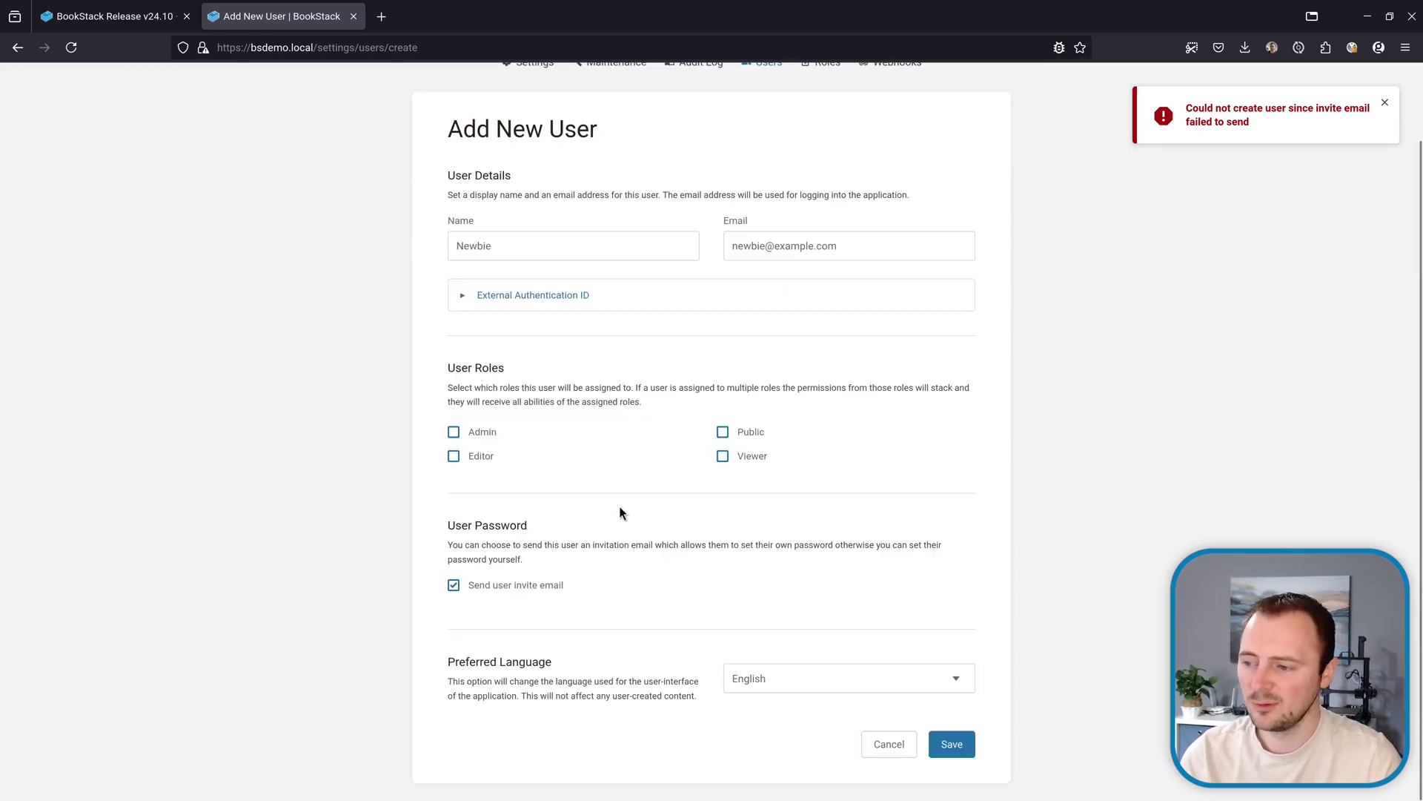
pyautogui.click(539, 586)
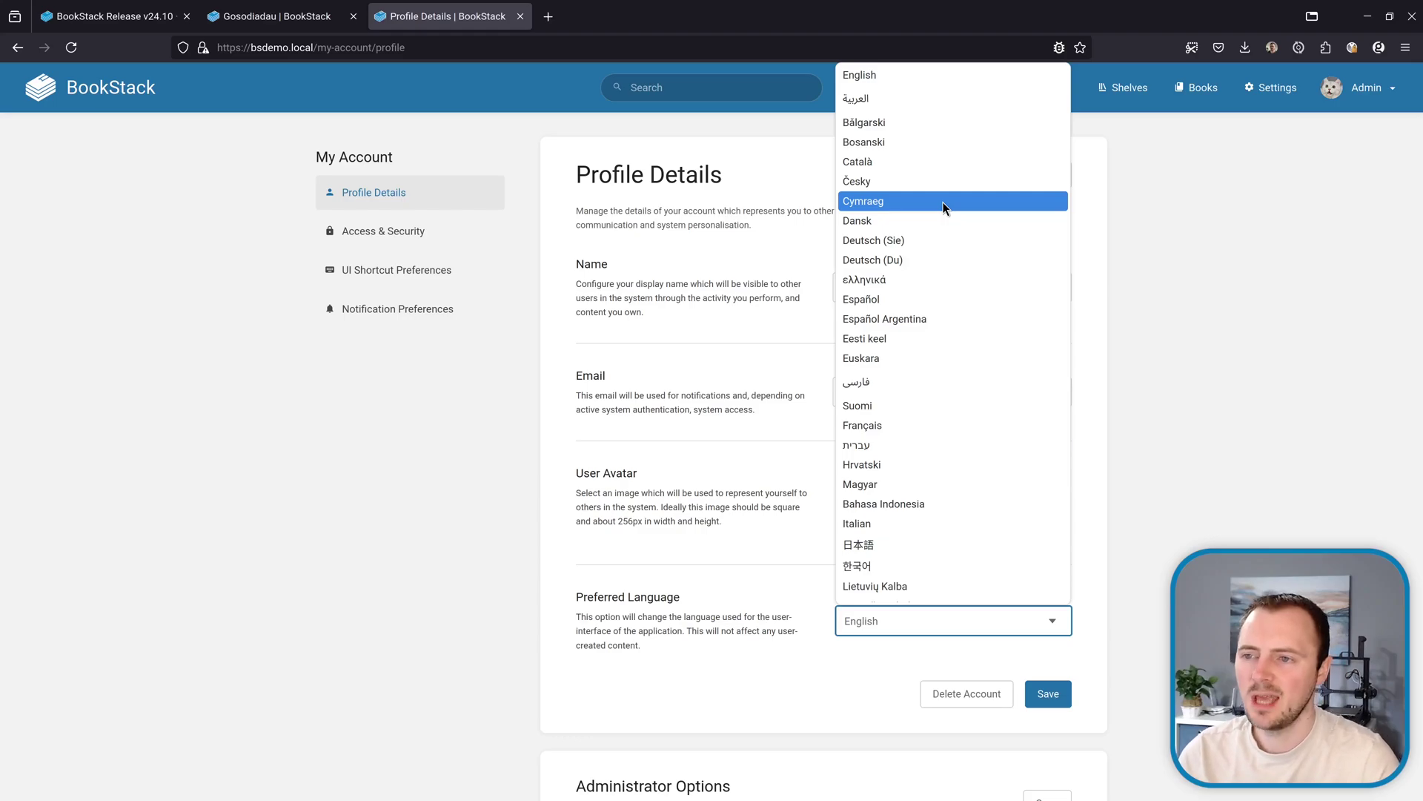
# Step: Save Cymraeg as the preferred language, view the Welsh settings, and highlight the translator credit in the post
pyautogui.click(865, 205)
pyautogui.click(1048, 693)
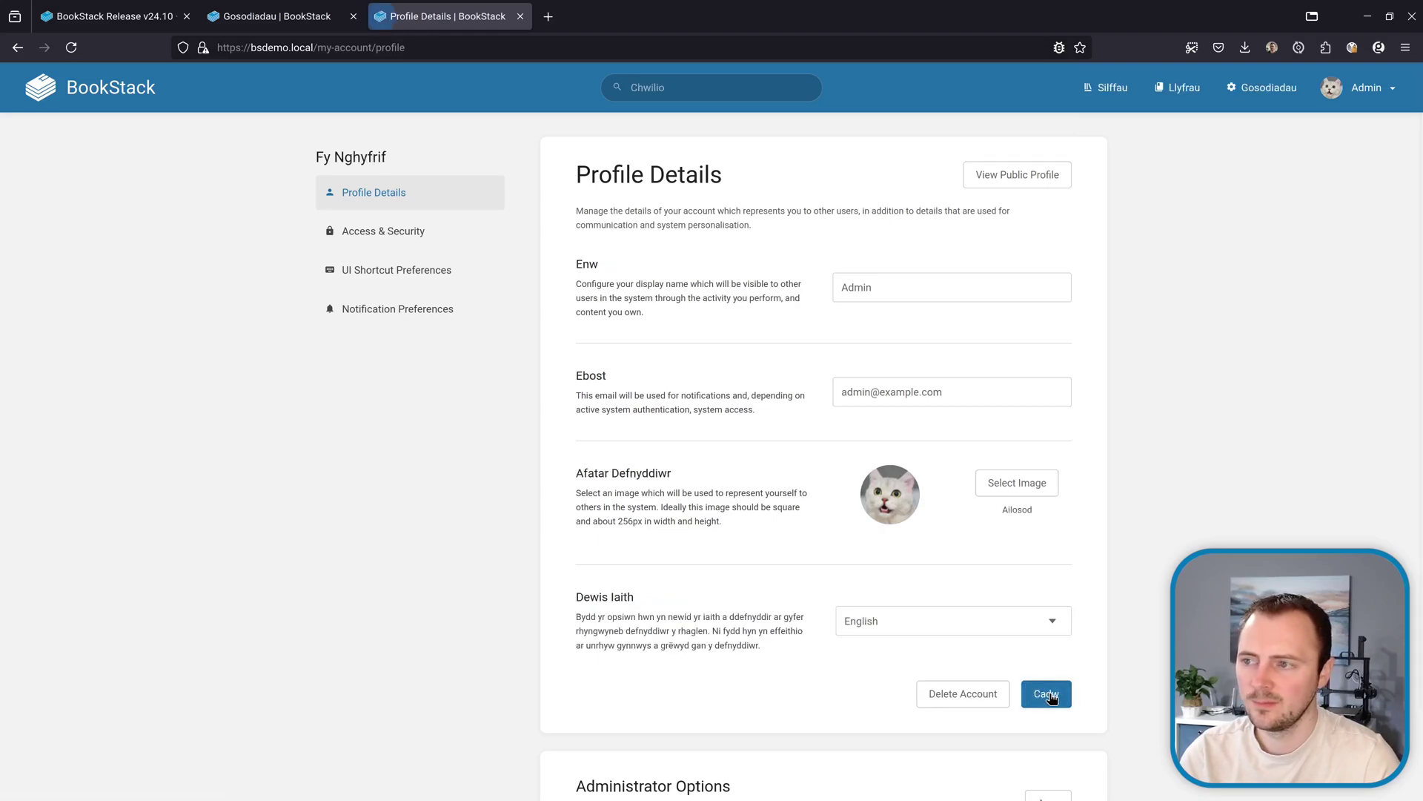
pyautogui.hotkey('ctrl', 'pageup')
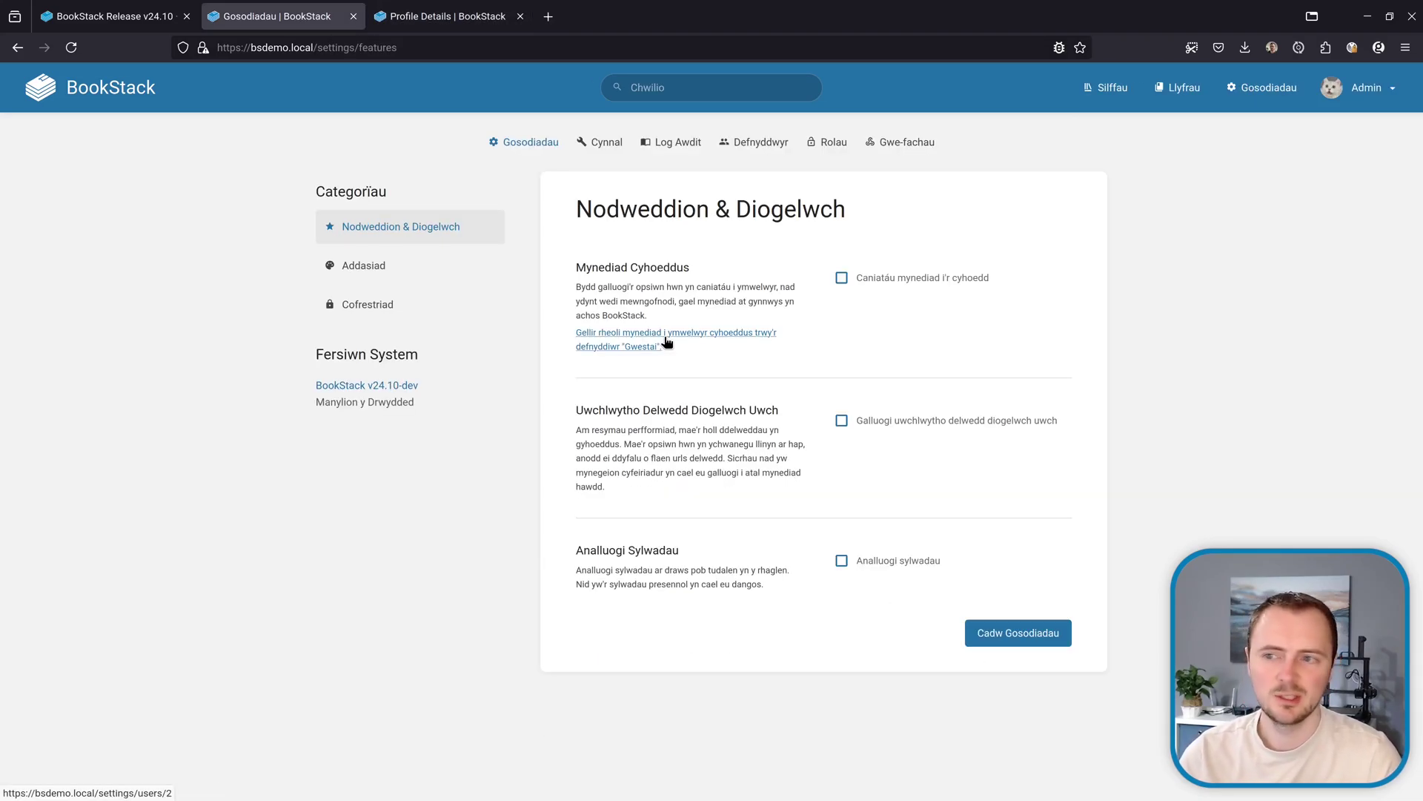
pyautogui.hotkey('ctrl', 'pageup')
pyautogui.doubleClick(764, 227)
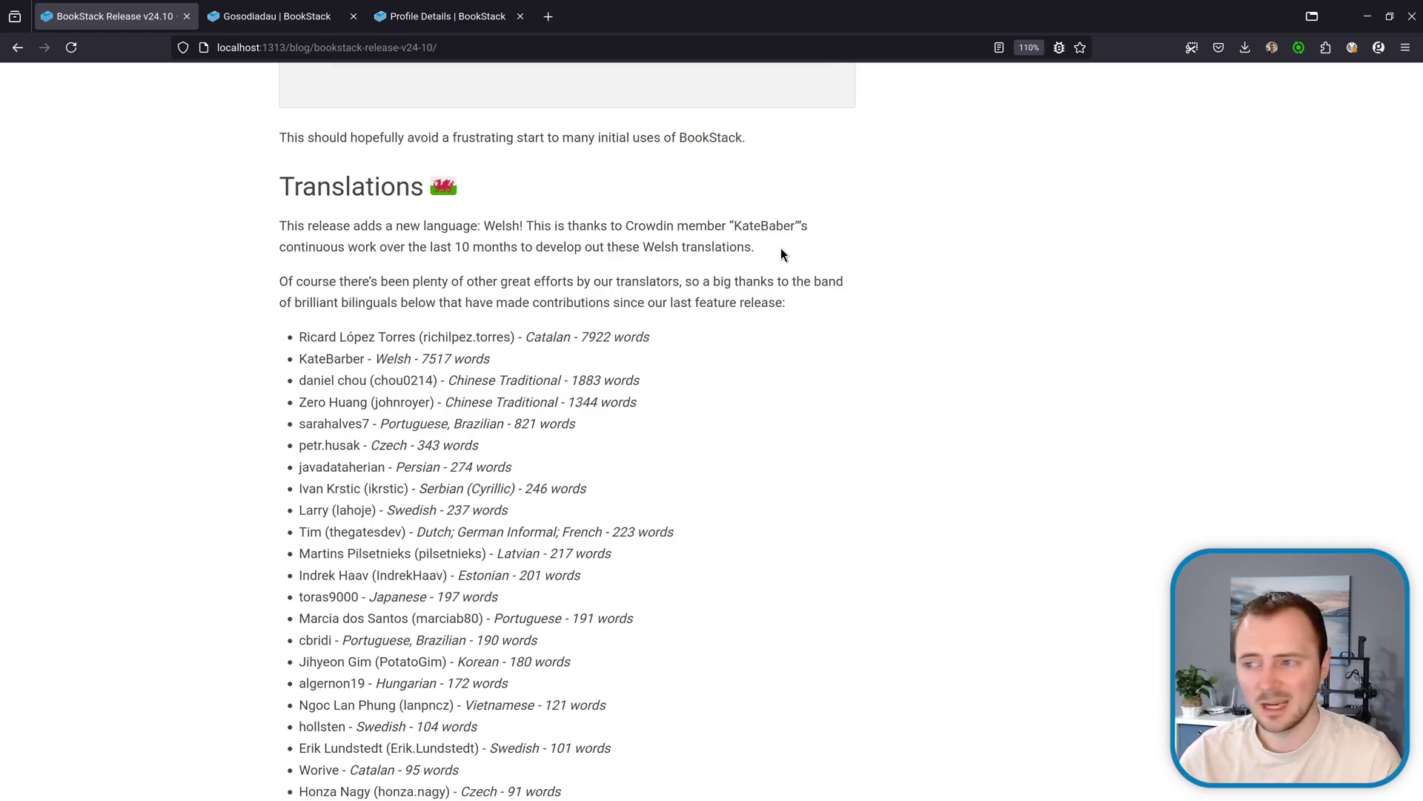
# Step: Scroll through the translation contributors, jump back to the top of the post, then go back a page
pyautogui.scroll(-2, 781, 247)
pyautogui.scroll(-4, 560, 436)
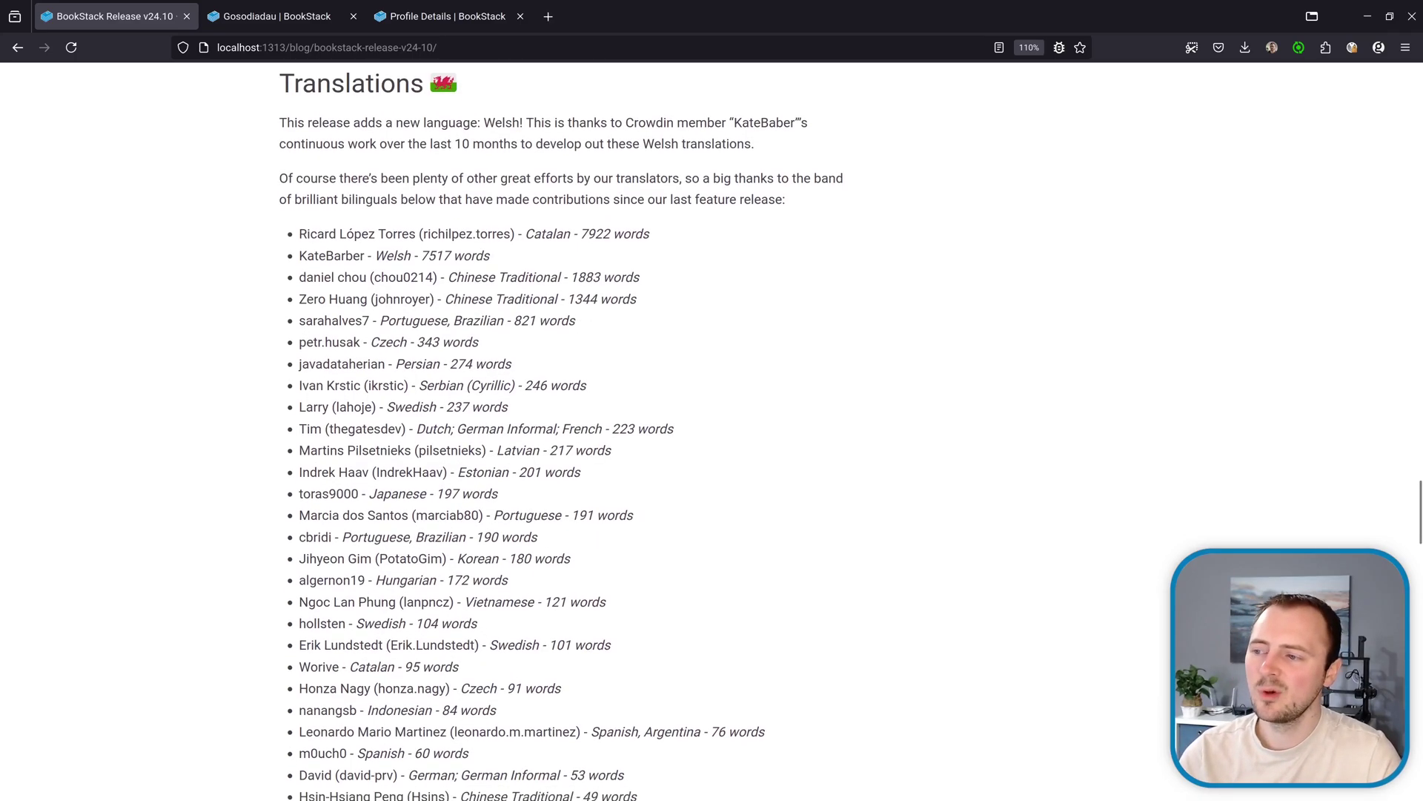
pyautogui.scroll(-4, 560, 435)
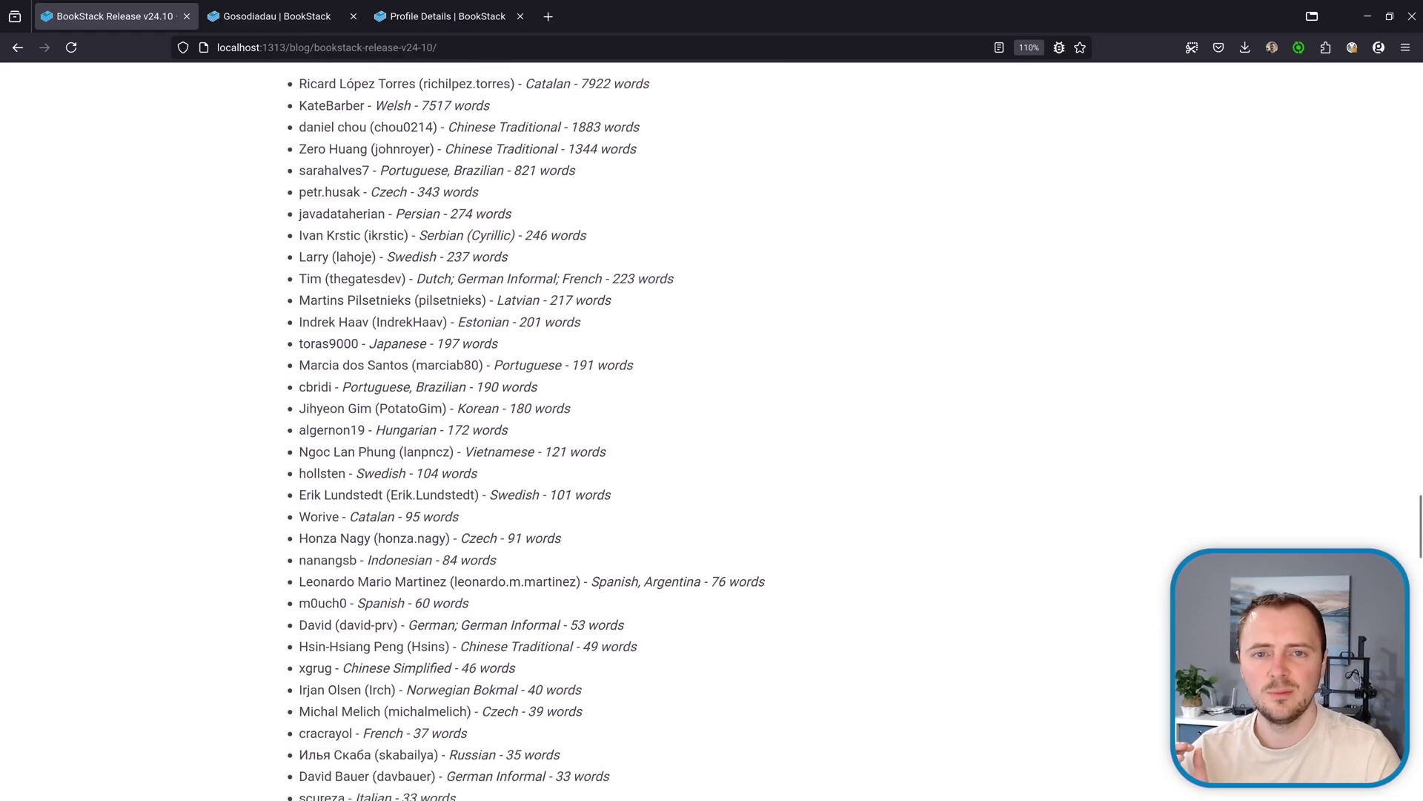
pyautogui.scroll(-3, 560, 436)
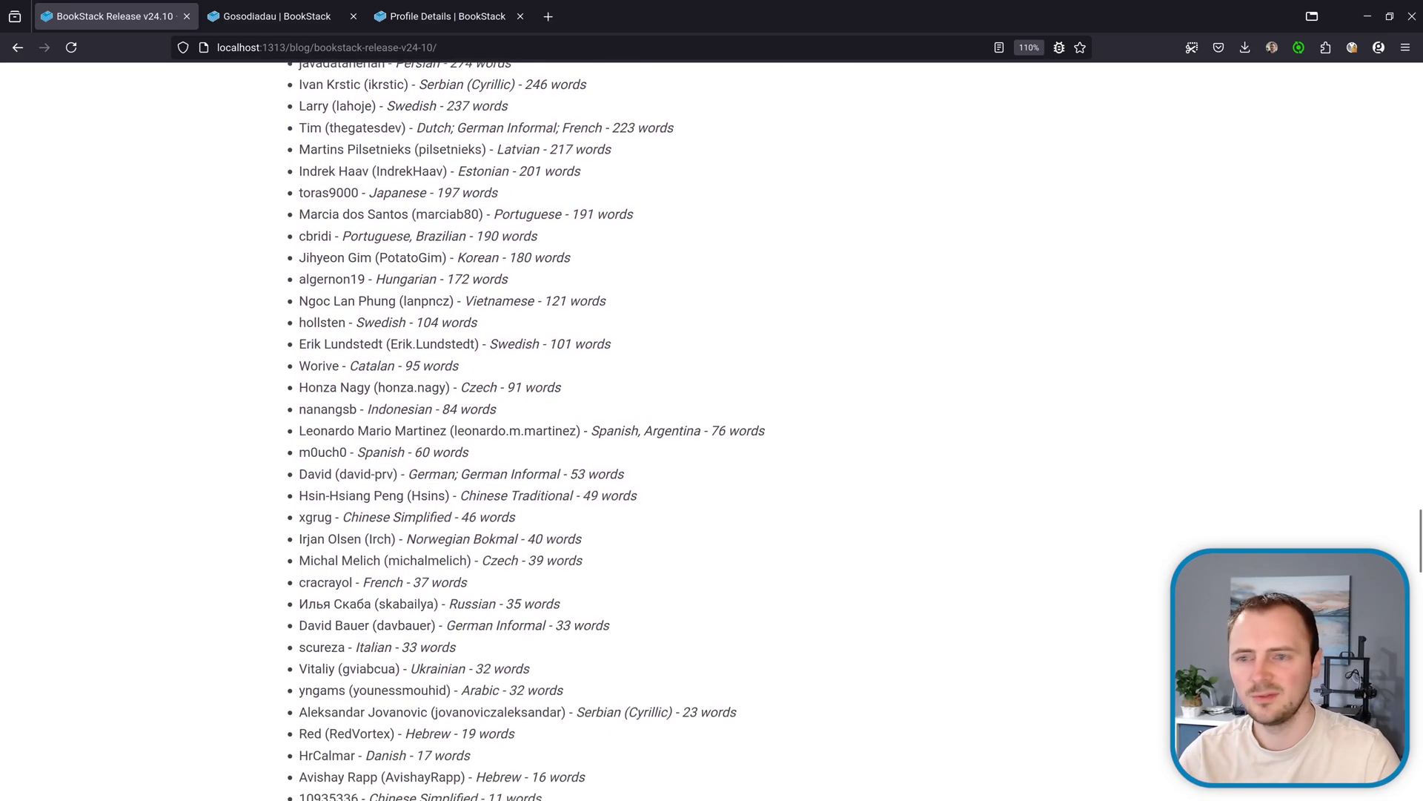
pyautogui.press('Home')
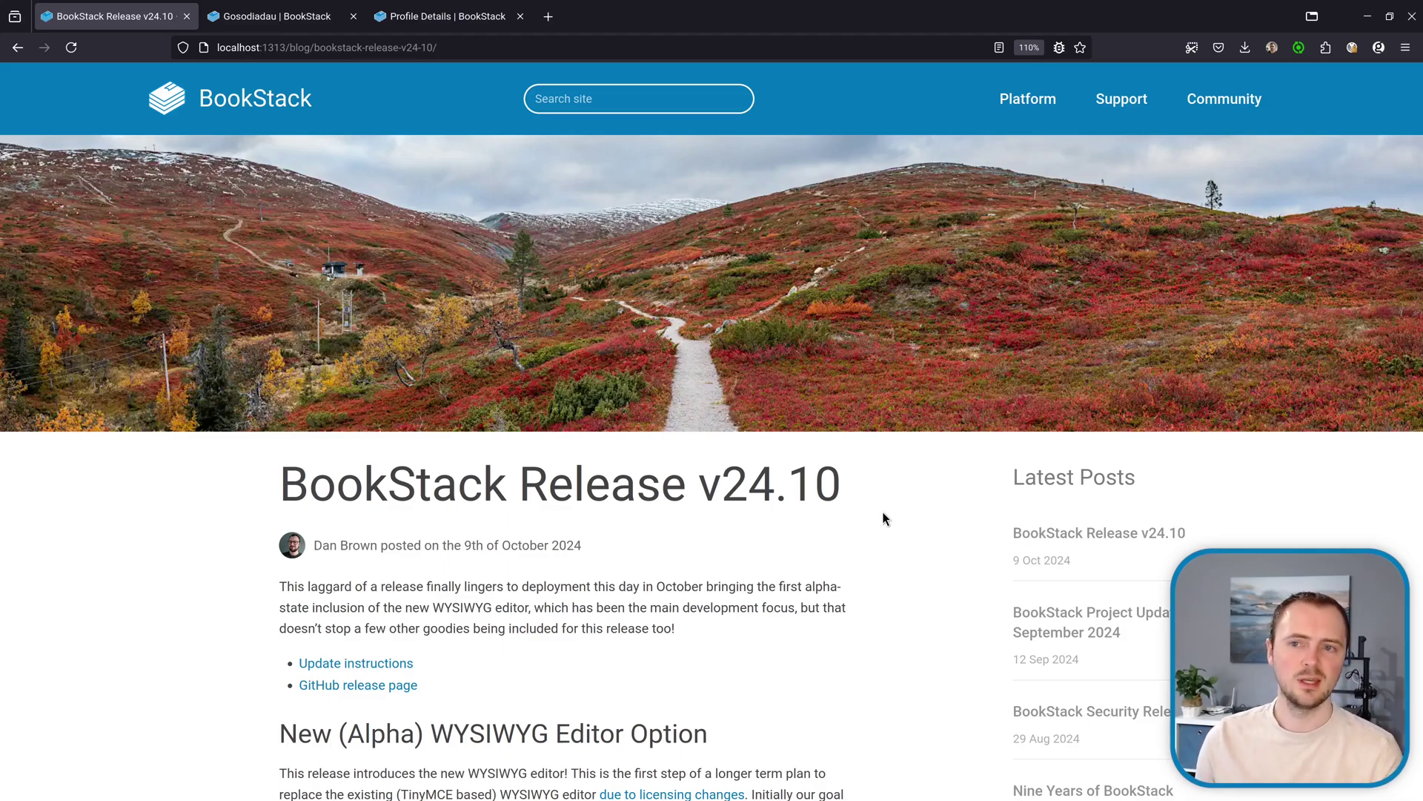
pyautogui.hotkey('alt', 'Left')
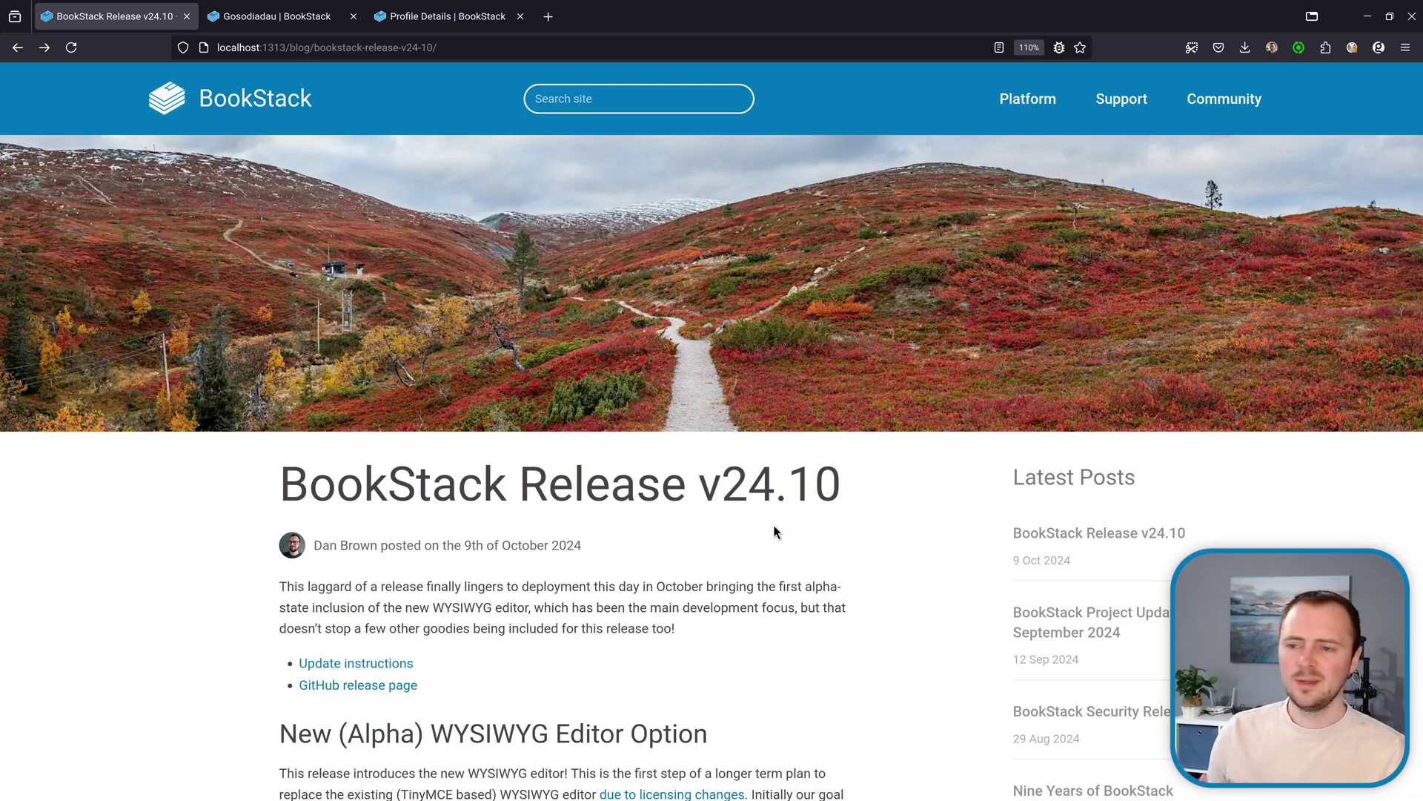